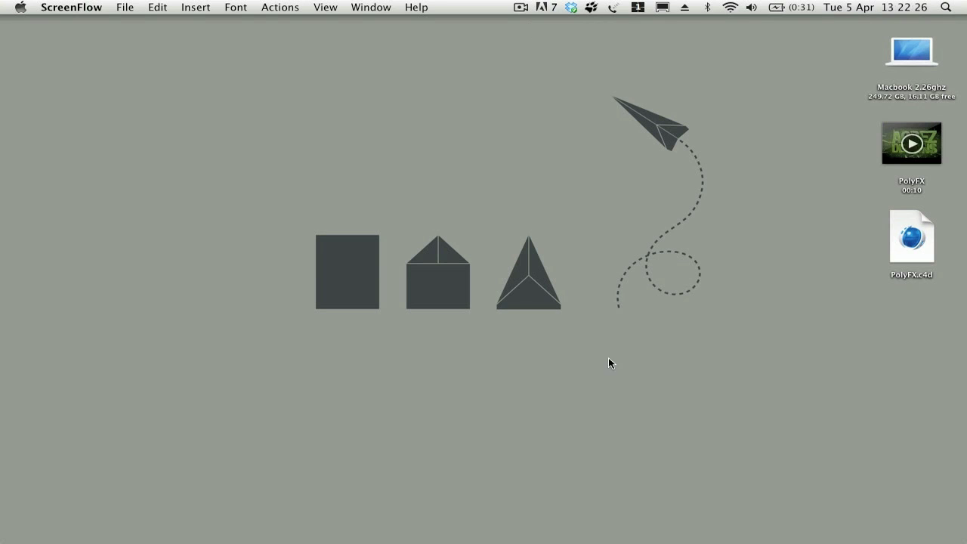
Open the finished PolyFX intro movie in QuickTime Player from the Dock
{"action": "mouse_move", "coordinate": [231, 538]}
{"action": "left_click", "coordinate": [347, 529]}
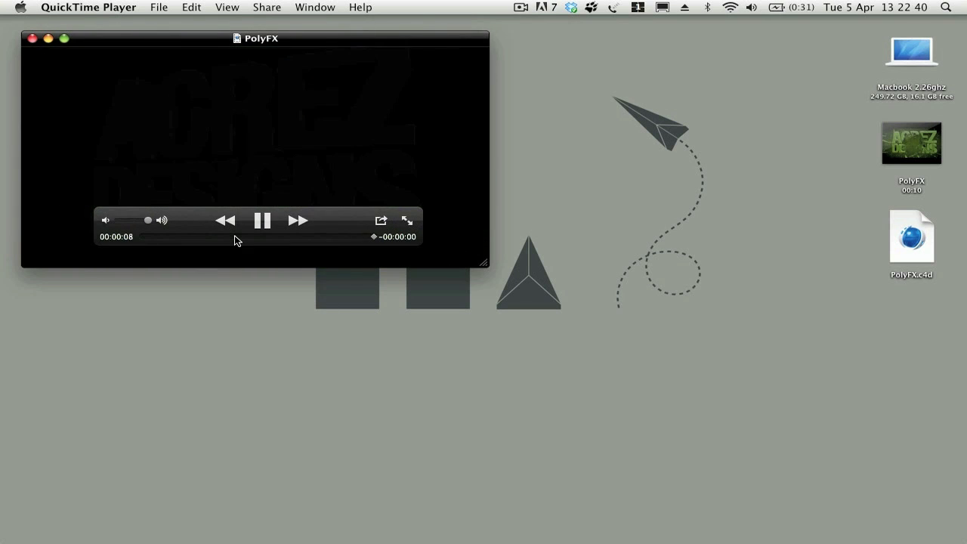
Rewind the PolyFX movie to 00:00:00, play it through, and close its window
{"action": "left_click", "coordinate": [232, 238]}
{"action": "left_click_drag", "start_coordinate": [232, 238], "coordinate": [1, 230]}
{"action": "left_click", "coordinate": [265, 219]}
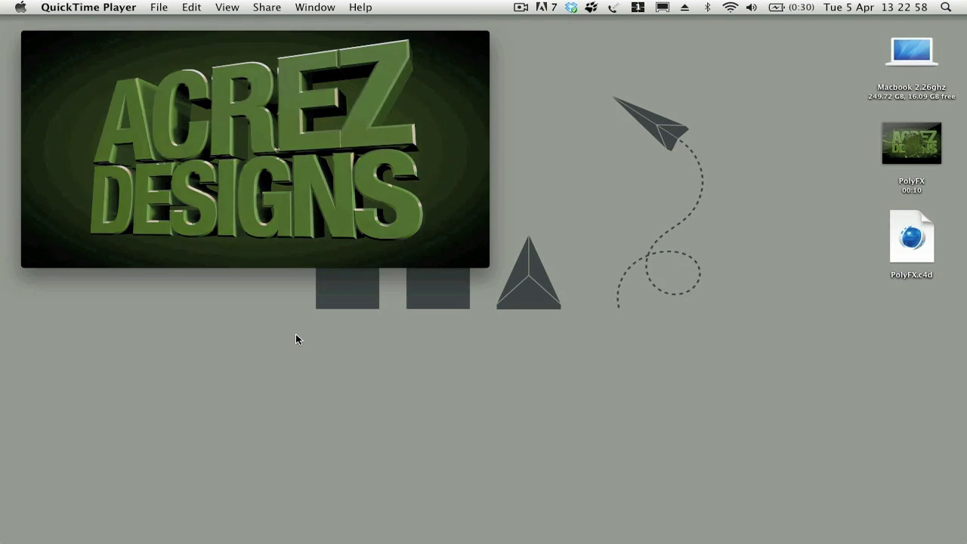
{"action": "left_click", "coordinate": [35, 38]}
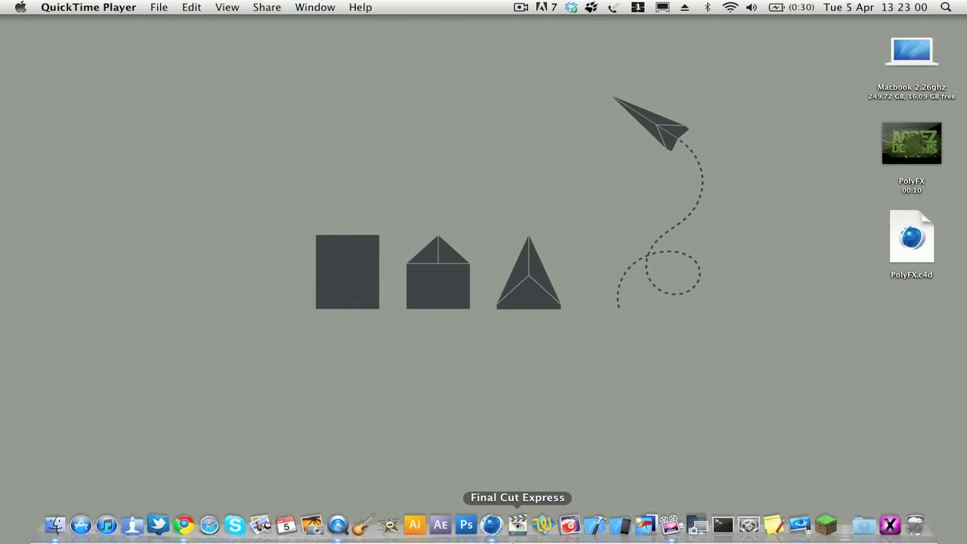
In PolyFX.c4d, delete Camera, Background, acrez, designs and Random, keeping only Lights
{"action": "left_click", "coordinate": [492, 529]}
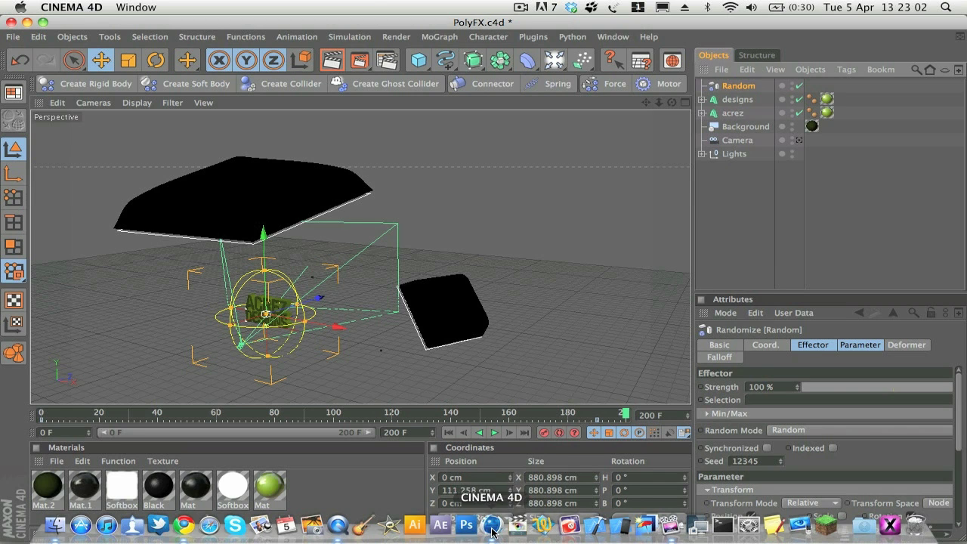
{"action": "middle_click_drag", "start_coordinate": [281, 336], "coordinate": [322, 314], "text": "alt"}
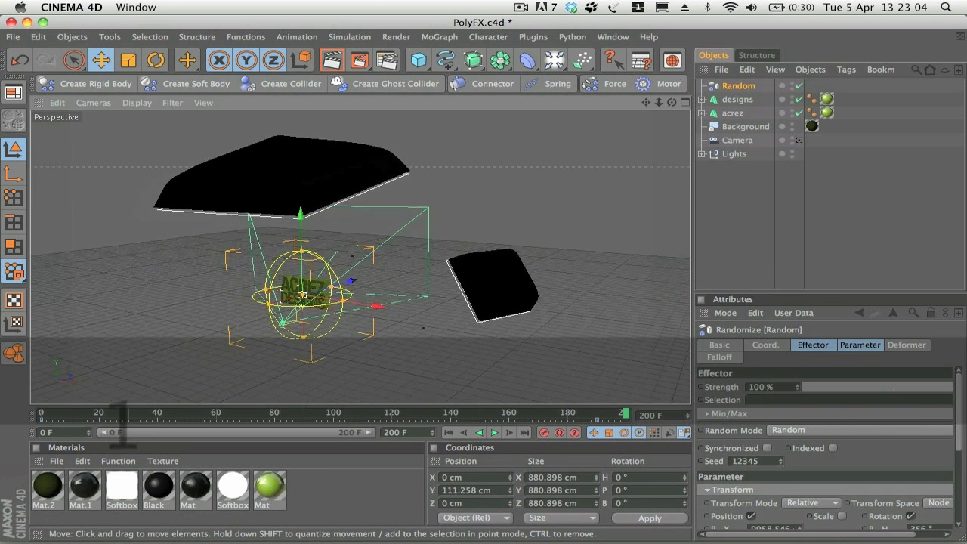
{"action": "scroll", "coordinate": [278, 342], "scroll_direction": "up", "scroll_amount": 6}
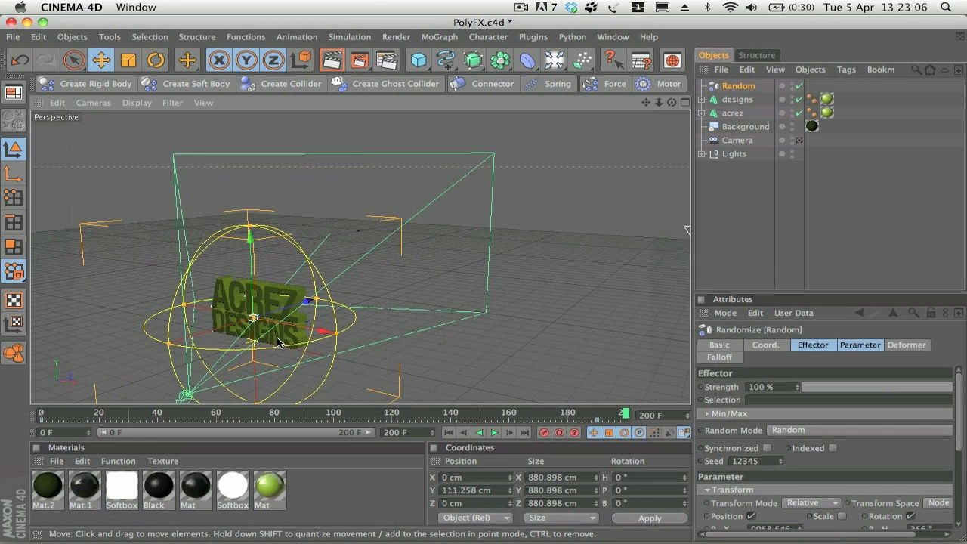
{"action": "scroll", "coordinate": [278, 342], "scroll_direction": "down", "scroll_amount": 5}
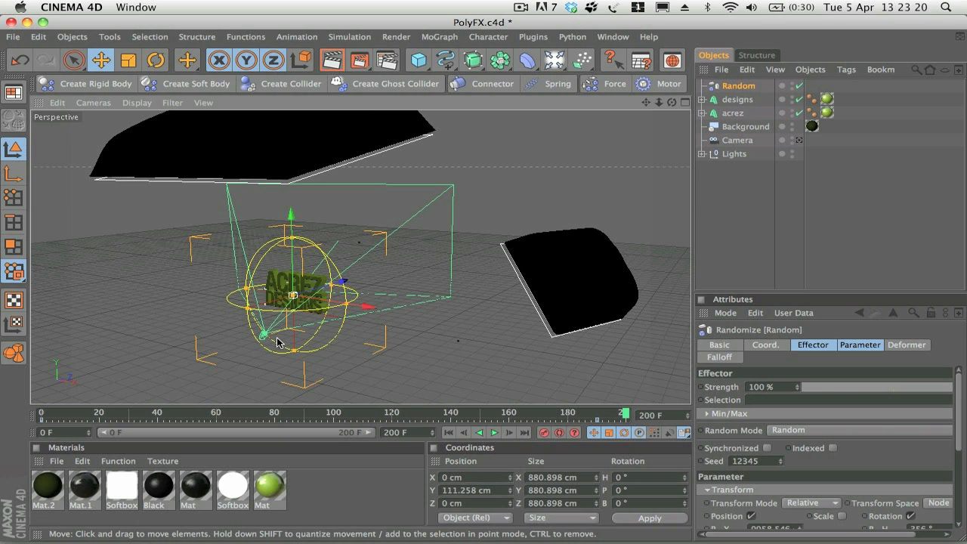
{"action": "scroll", "coordinate": [240, 293], "scroll_direction": "up", "scroll_amount": 10}
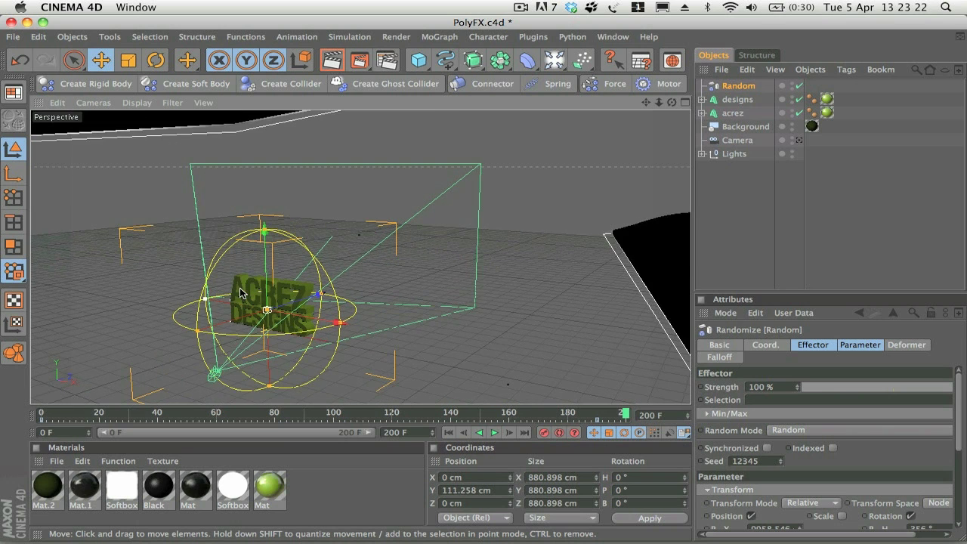
{"action": "key", "text": "1"}
{"action": "left_click_drag", "start_coordinate": [240, 293], "coordinate": [604, 227]}
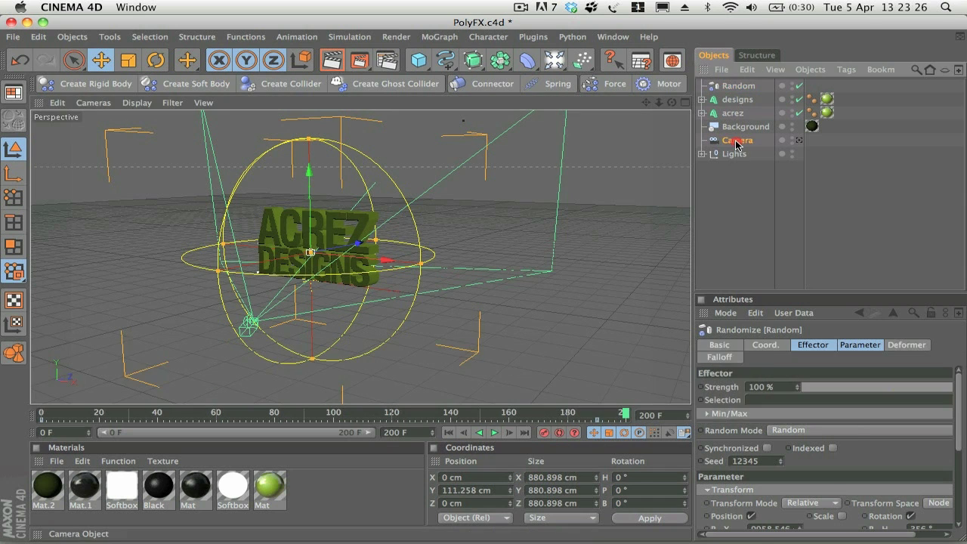
{"action": "left_click", "coordinate": [733, 140]}
{"action": "left_click", "coordinate": [739, 87], "text": "shift"}
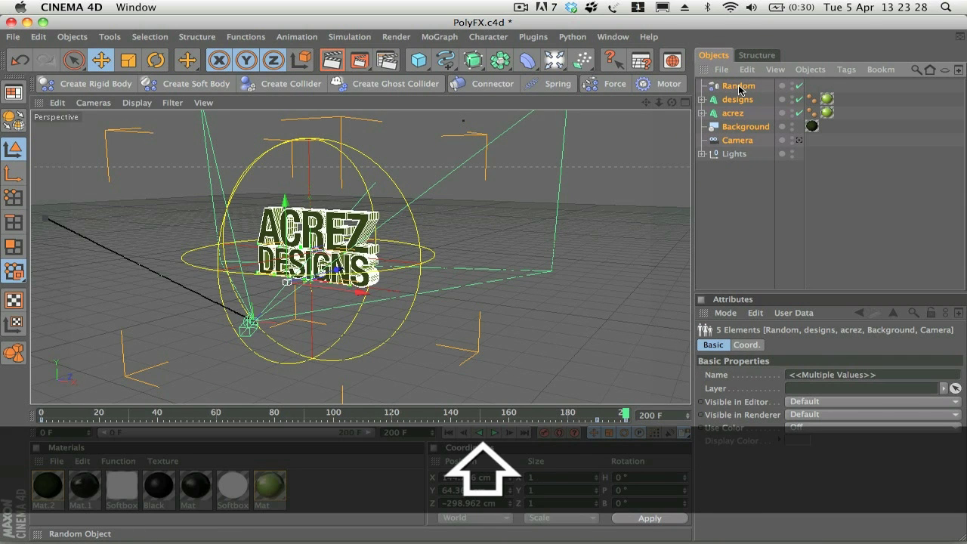
{"action": "key", "text": "Delete"}
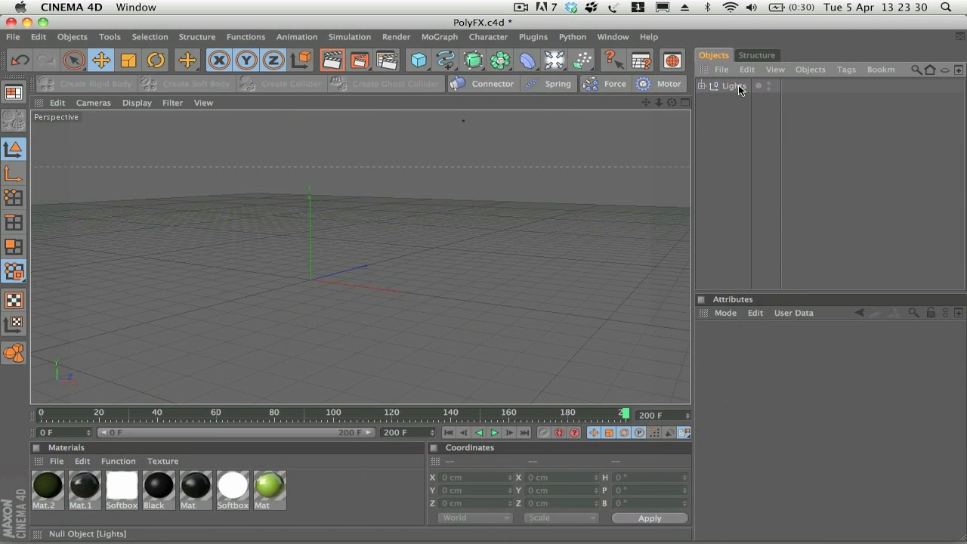
Add a MoText object and change its text to ACREZ
{"action": "key", "text": "3"}
{"action": "left_click_drag", "start_coordinate": [436, 223], "coordinate": [399, 240]}
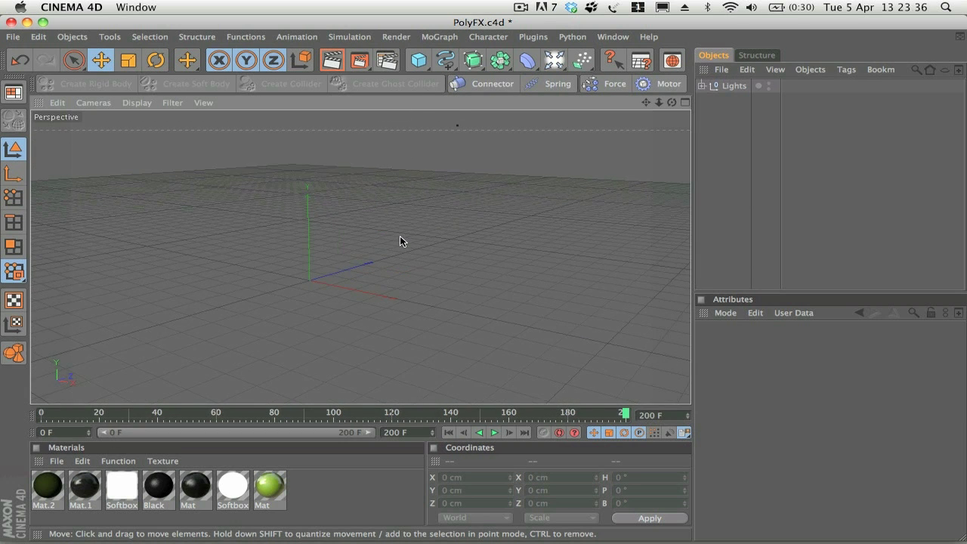
{"action": "left_click", "coordinate": [440, 37]}
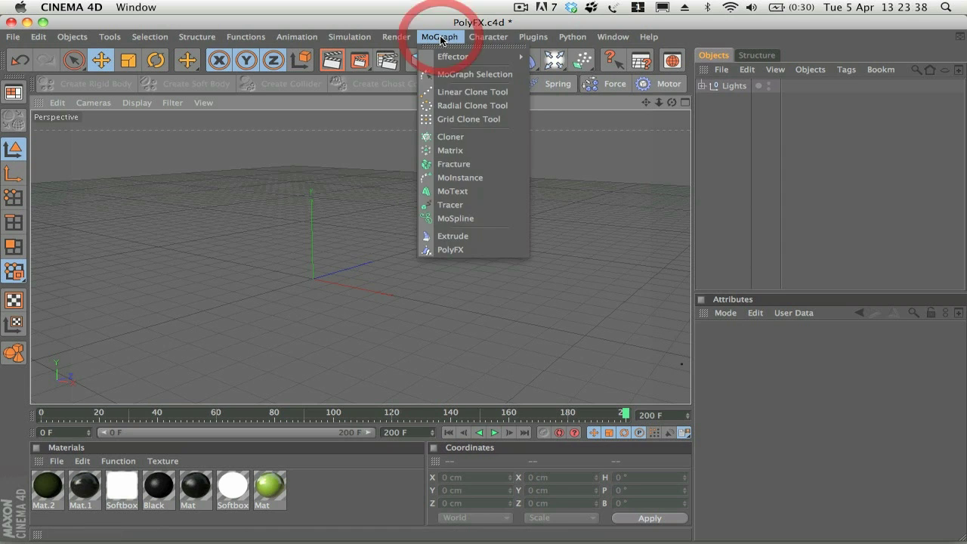
{"action": "left_click", "coordinate": [458, 190]}
{"action": "left_click", "coordinate": [834, 431]}
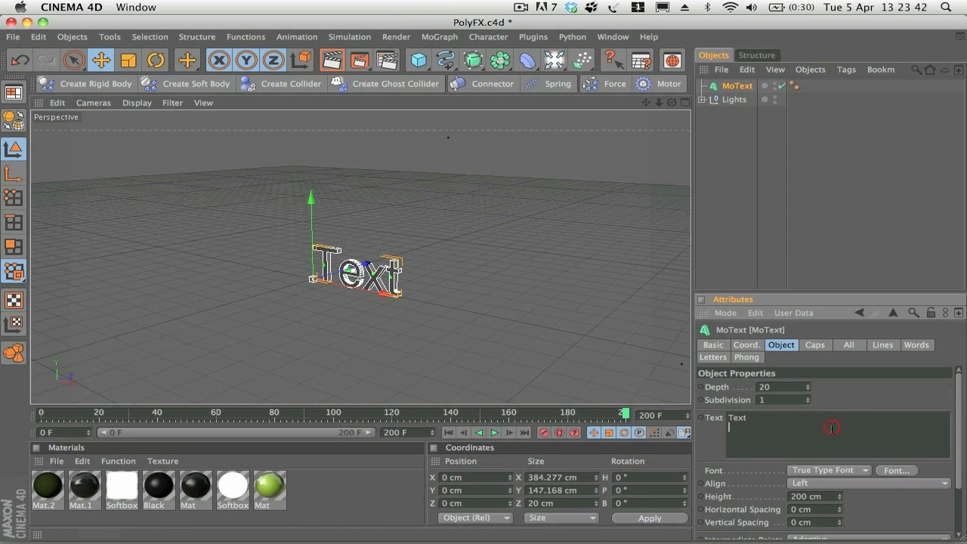
{"action": "key", "text": "super+a"}
{"action": "type", "text": "ACREZ"}
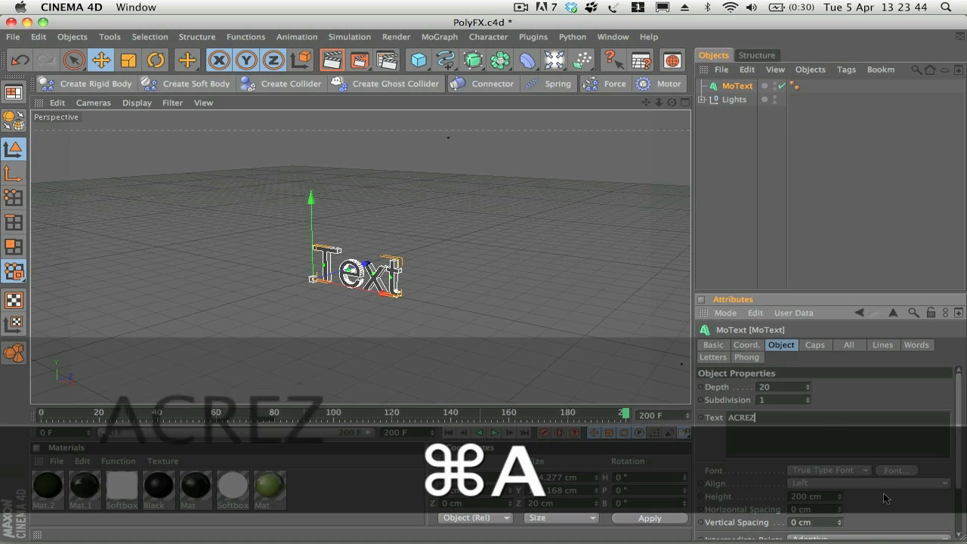
Set the MoText font to Helvetica Neue Condensed Bold
{"action": "left_click", "coordinate": [895, 471]}
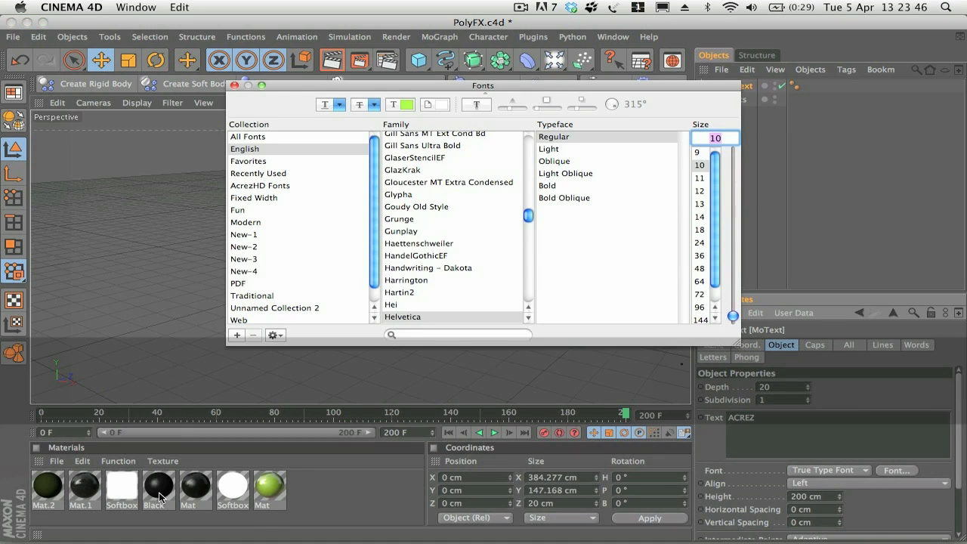
{"action": "scroll", "coordinate": [416, 234], "scroll_direction": "down", "scroll_amount": 1}
{"action": "scroll", "coordinate": [416, 234], "scroll_direction": "down", "scroll_amount": 2}
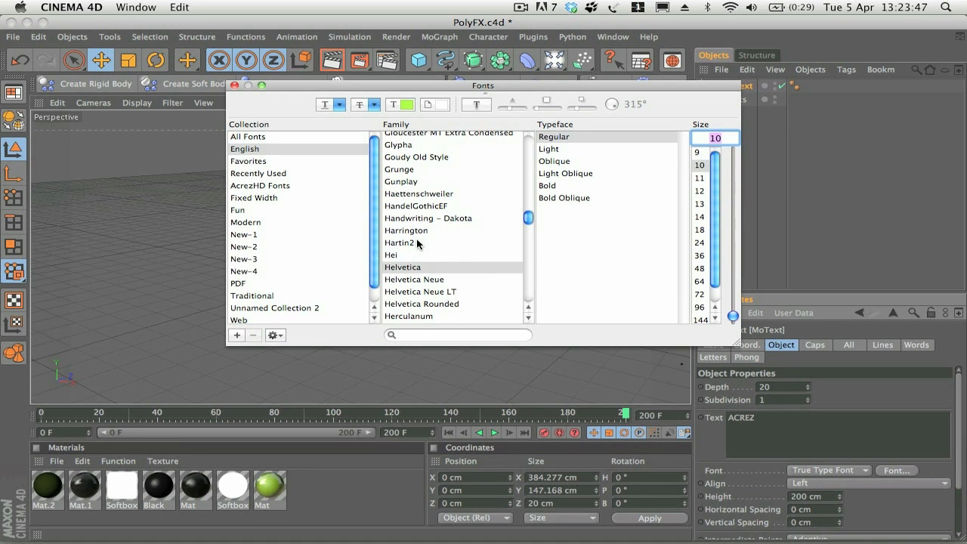
{"action": "left_click", "coordinate": [421, 279]}
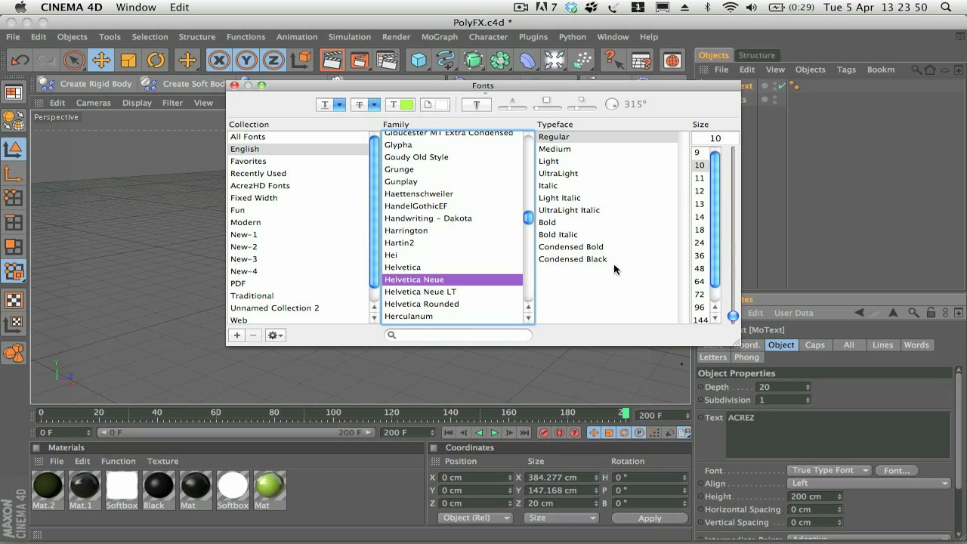
{"action": "left_click", "coordinate": [593, 247]}
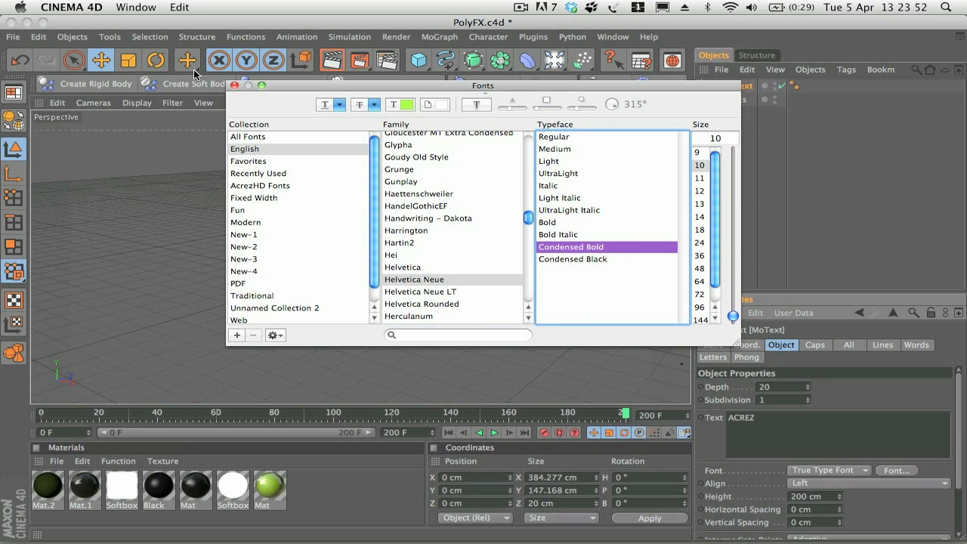
{"action": "left_click", "coordinate": [235, 88]}
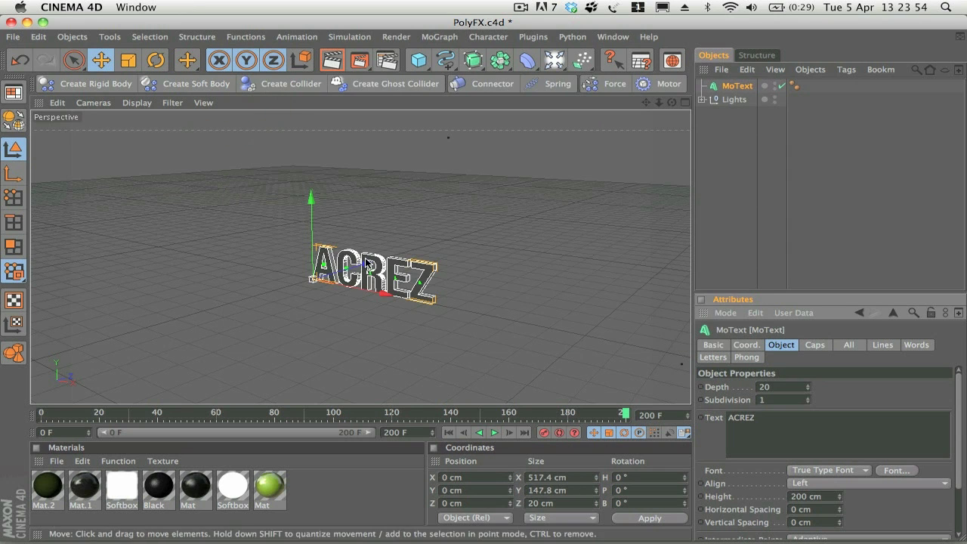
Tighten the ACREZ letter spacing to -6 cm and set text height to 250 cm
{"action": "scroll", "coordinate": [383, 271], "scroll_direction": "up", "scroll_amount": 3}
{"action": "scroll", "coordinate": [383, 270], "scroll_direction": "up", "scroll_amount": 3}
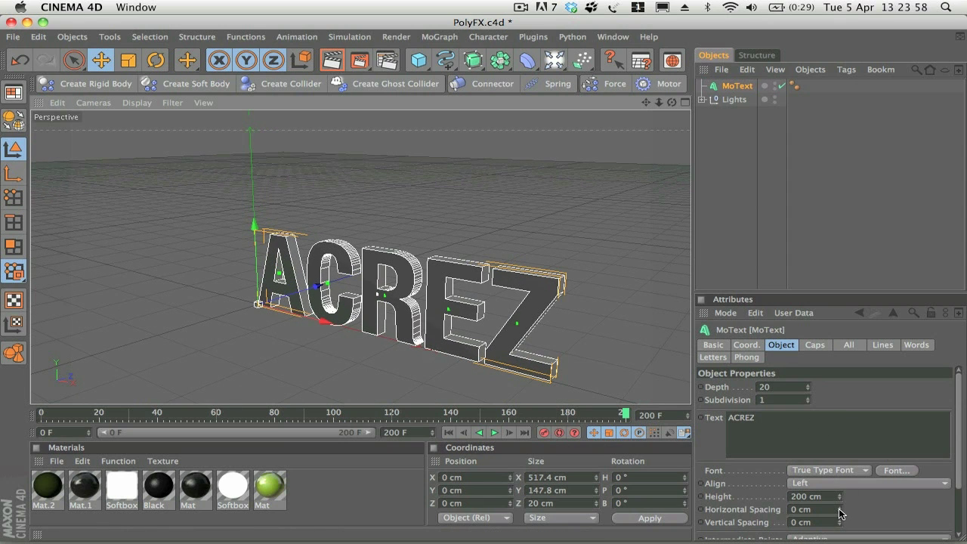
{"action": "mouse_move", "coordinate": [838, 513]}
{"action": "left_mouse_down"}
{"action": "mouse_move", "coordinate": [837, 529]}
{"action": "mouse_move", "coordinate": [840, 513]}
{"action": "left_mouse_up"}
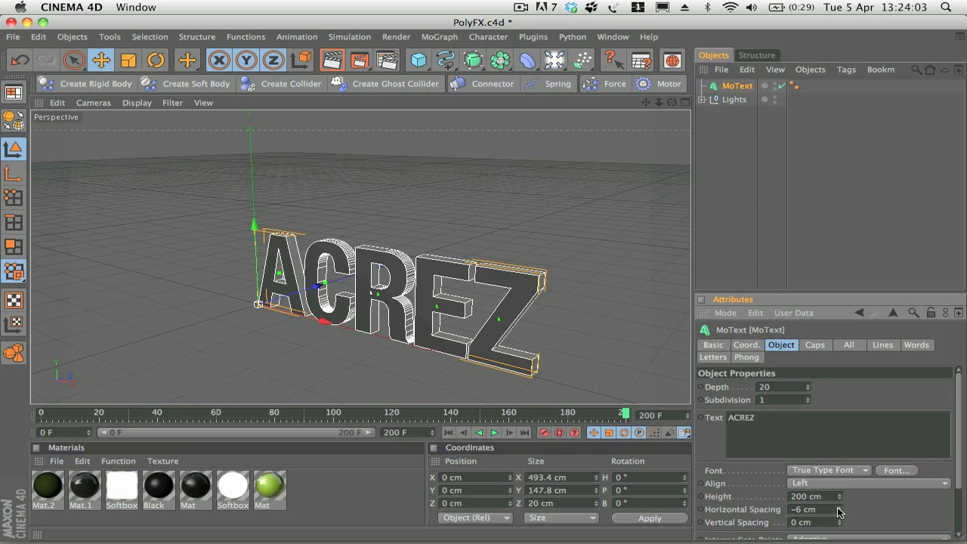
{"action": "left_click", "coordinate": [738, 86]}
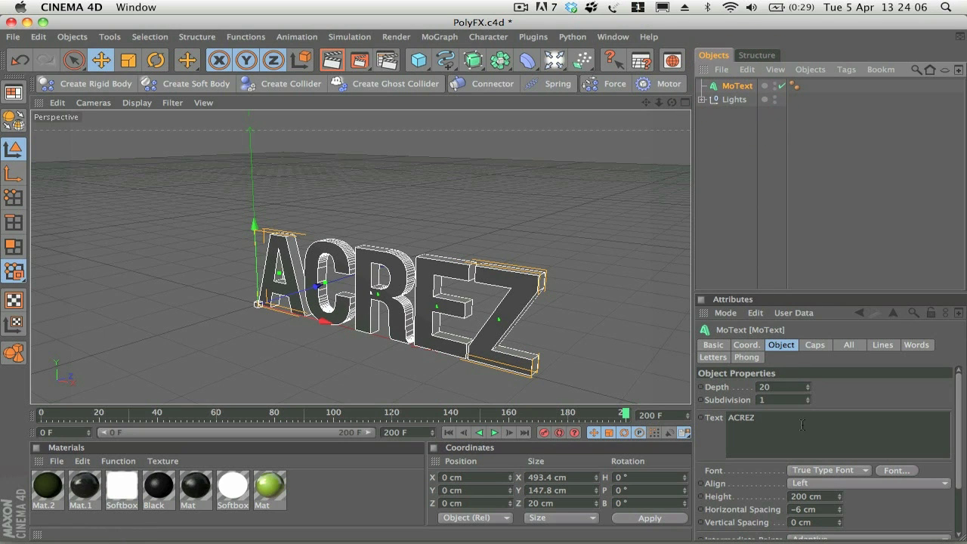
{"action": "left_click_drag", "start_coordinate": [841, 500], "coordinate": [839, 504]}
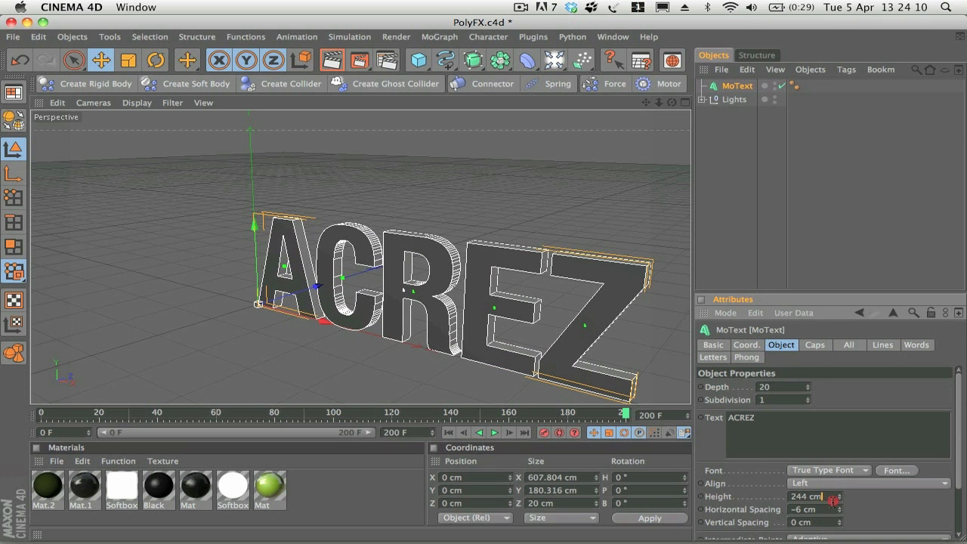
{"action": "double_click", "coordinate": [822, 496]}
{"action": "type", "text": "250"}
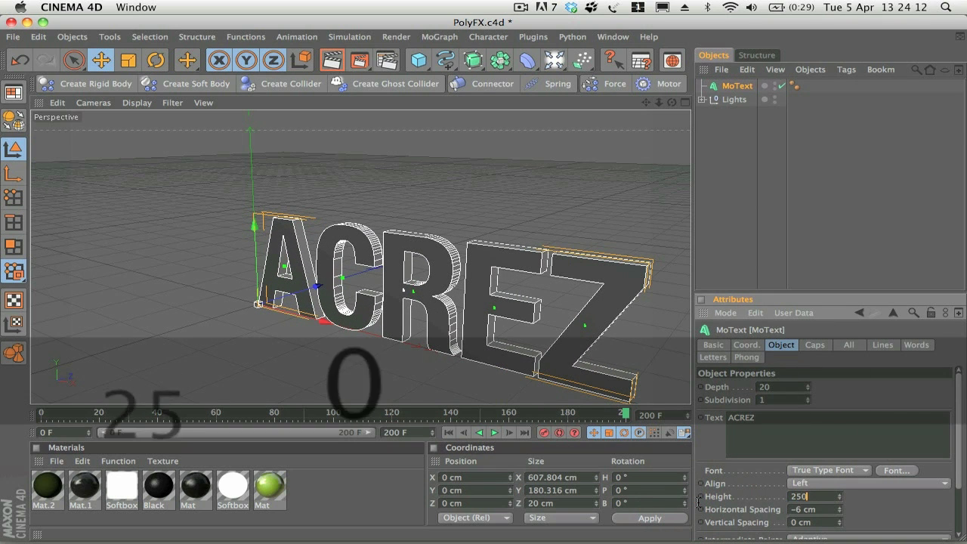
{"action": "key", "text": "Return"}
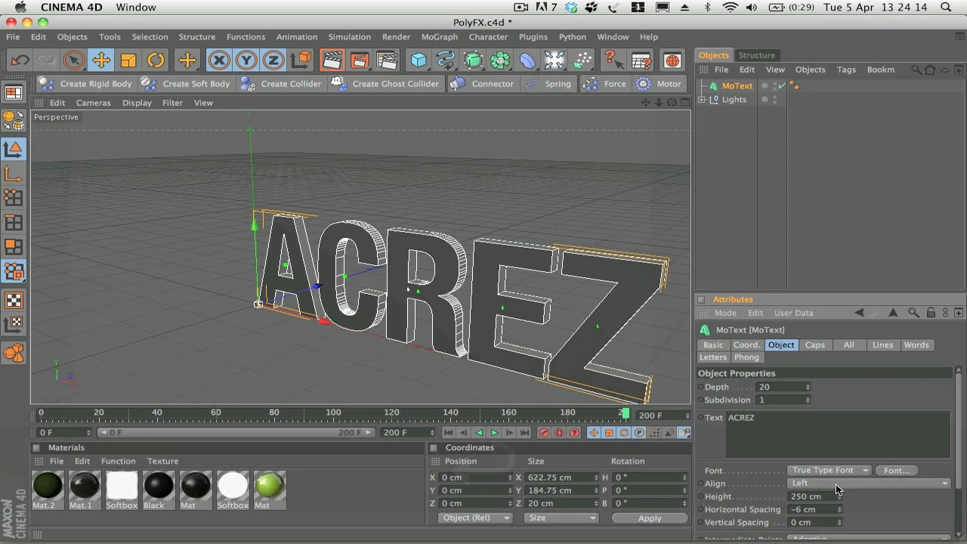
Align the text to Middle and set the extrusion depth to 50
{"action": "left_click", "coordinate": [832, 483]}
{"action": "left_click", "coordinate": [834, 509]}
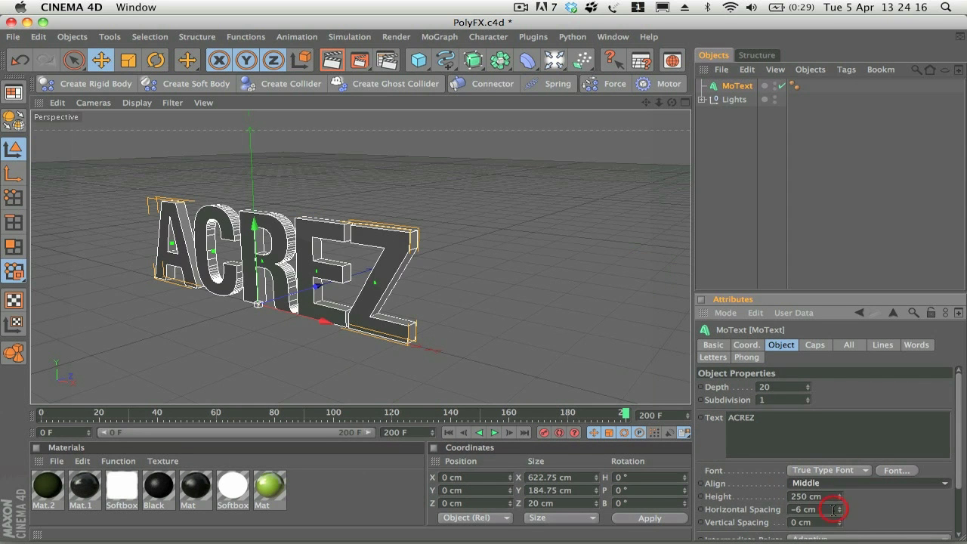
{"action": "key", "text": "3"}
{"action": "left_click_drag", "start_coordinate": [367, 255], "coordinate": [420, 246]}
{"action": "key", "text": "1"}
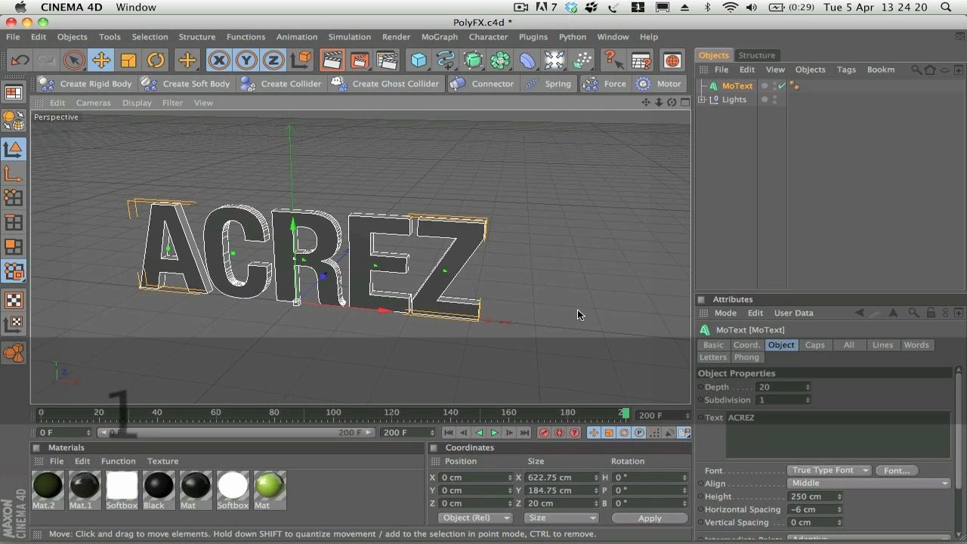
{"action": "left_click", "coordinate": [703, 388]}
{"action": "type", "text": "50"}
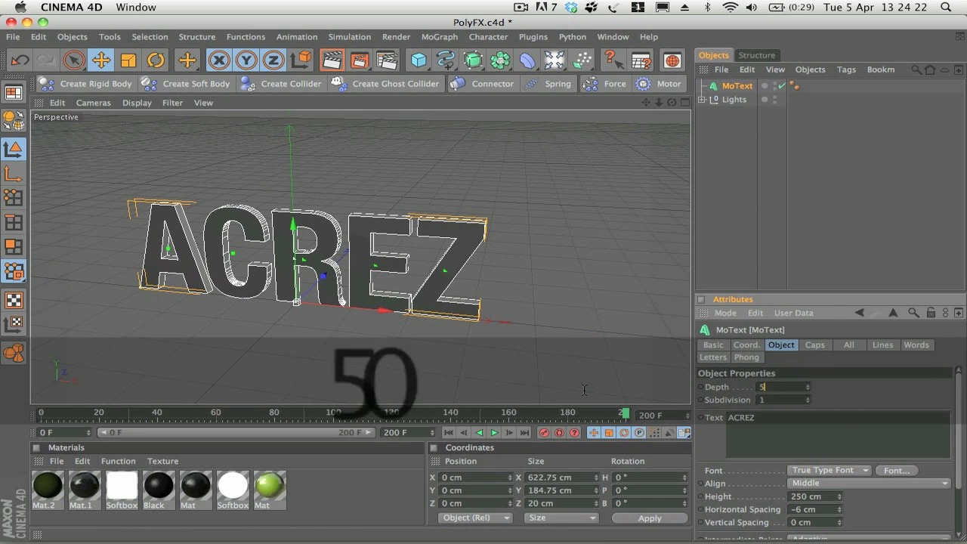
{"action": "key", "text": "Return"}
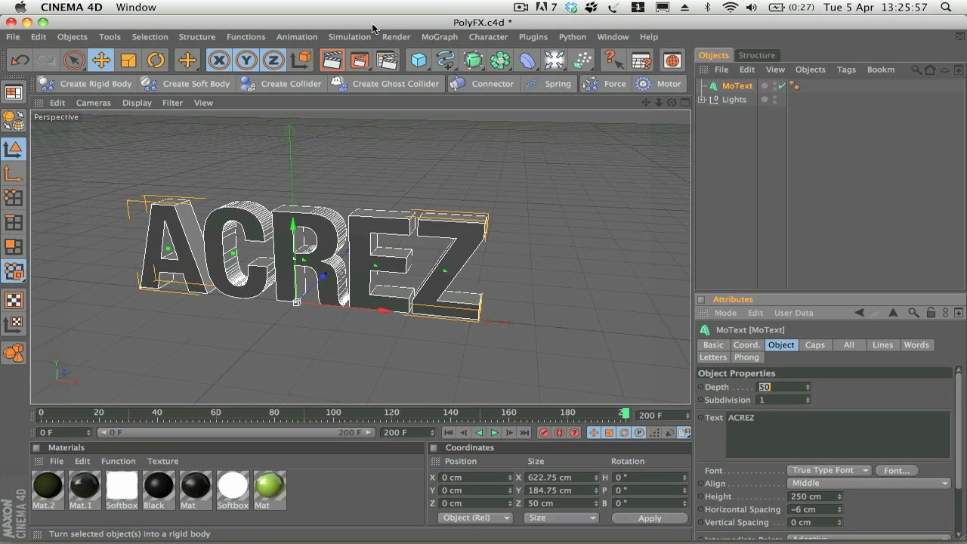
{"action": "left_click", "coordinate": [736, 174]}
Give the MoText a Fillet Cap start with a 3 cm radius
{"action": "left_click", "coordinate": [736, 86]}
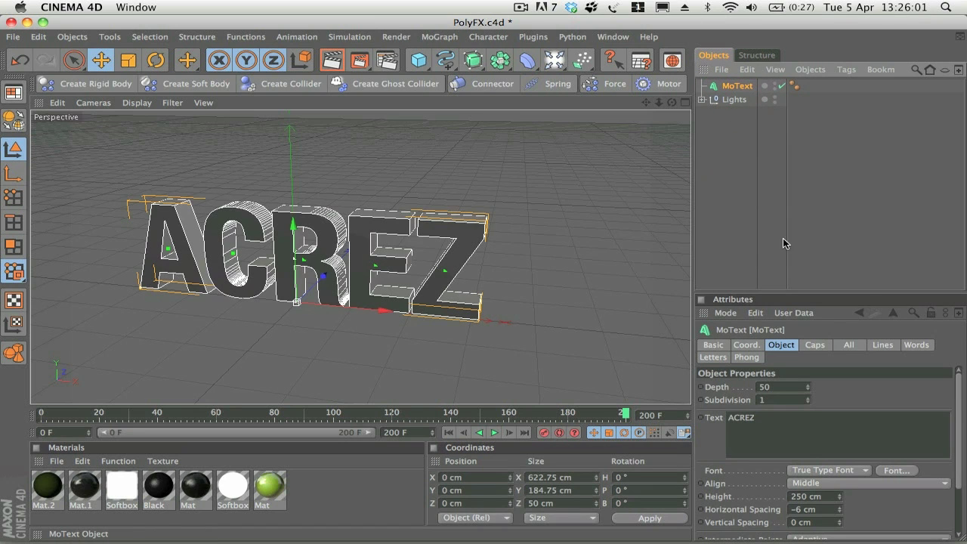
{"action": "left_click", "coordinate": [816, 346]}
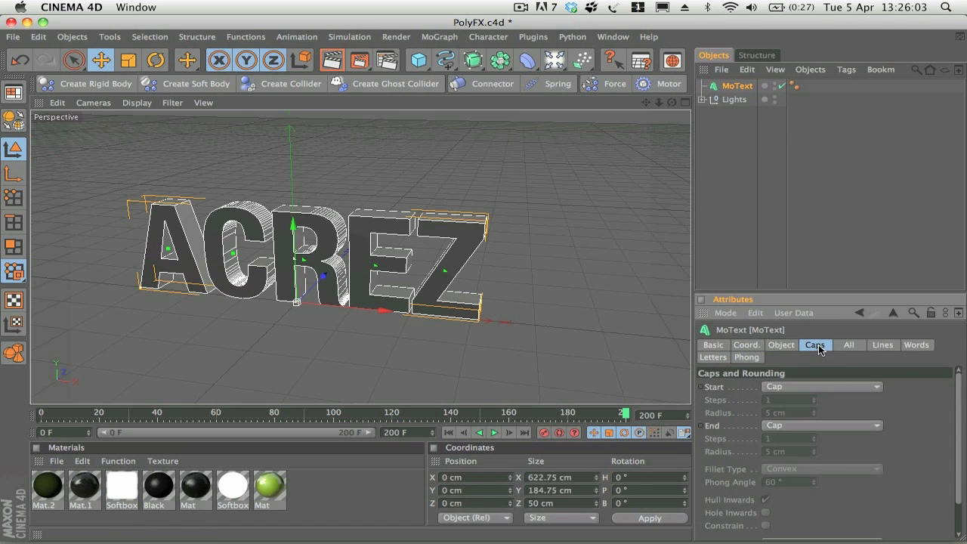
{"action": "left_click", "coordinate": [801, 387]}
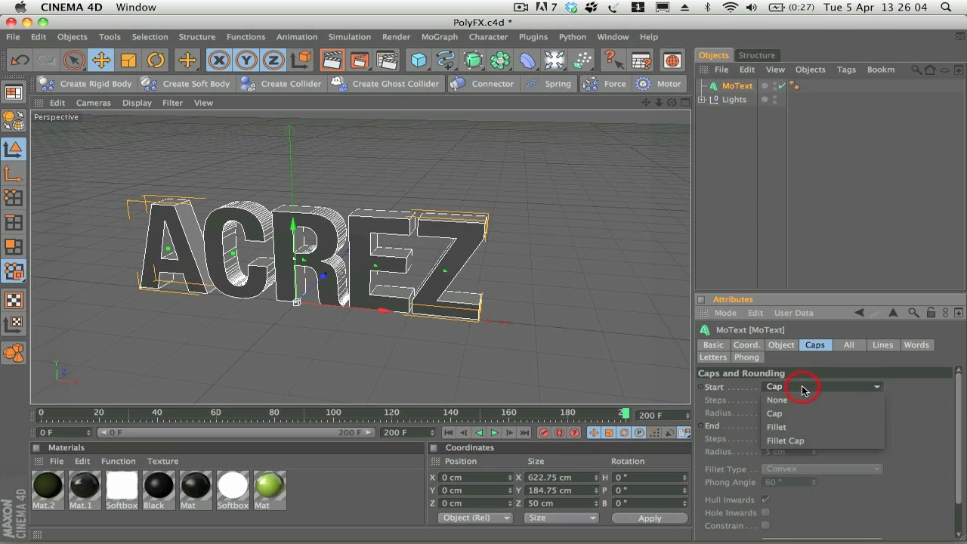
{"action": "left_click", "coordinate": [814, 443]}
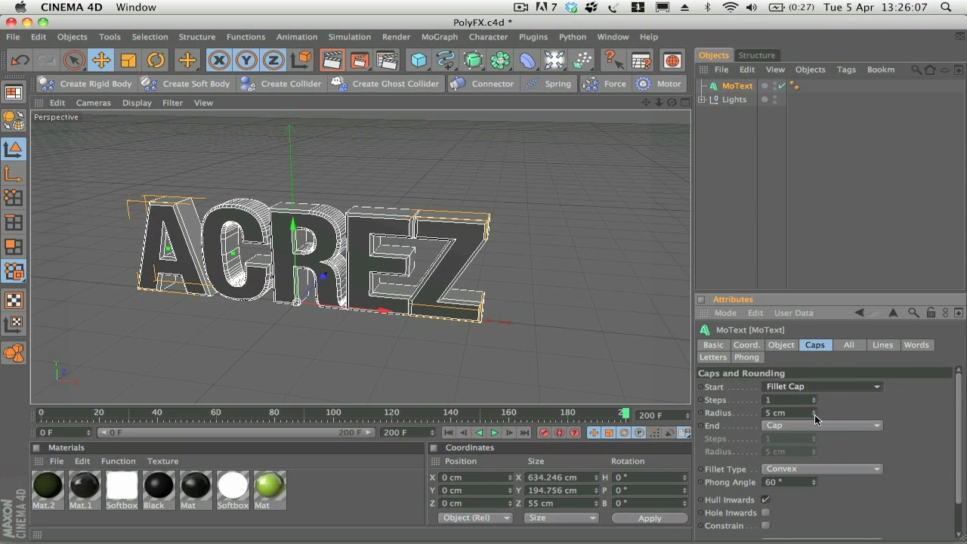
{"action": "left_click", "coordinate": [813, 416]}
{"action": "left_click", "coordinate": [813, 415]}
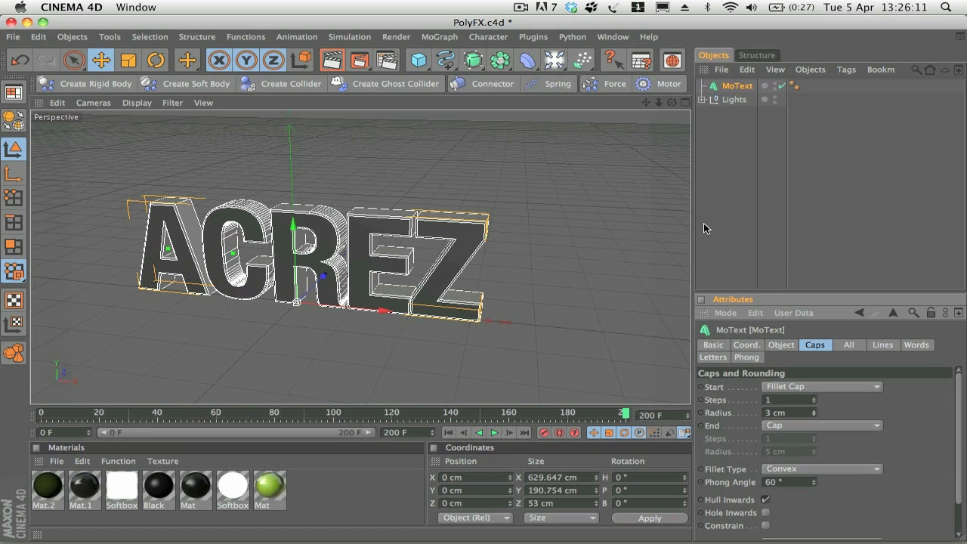
Rename the MoText object to ACREZ
{"action": "double_click", "coordinate": [740, 86]}
{"action": "key", "text": "shift"}
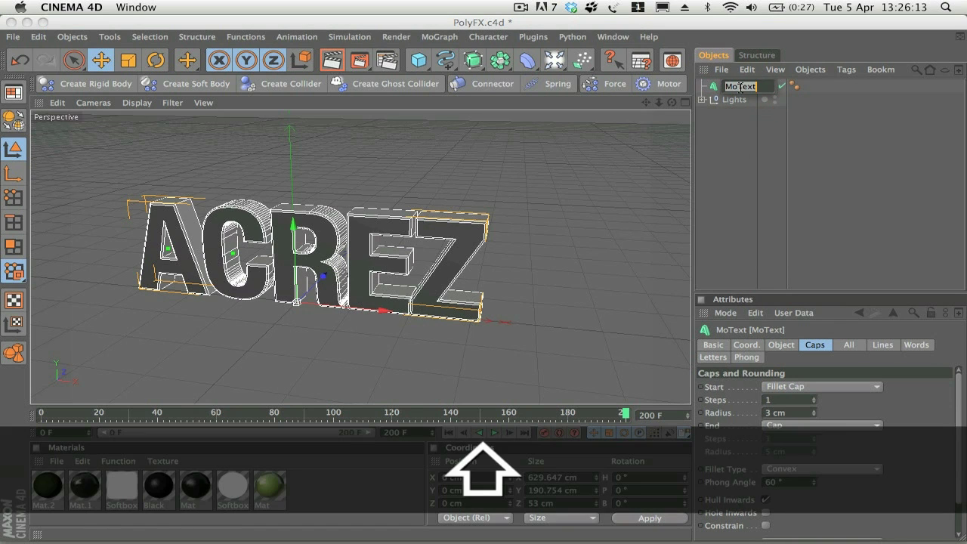
{"action": "type", "text": "ACREZ"}
{"action": "key", "text": "Return"}
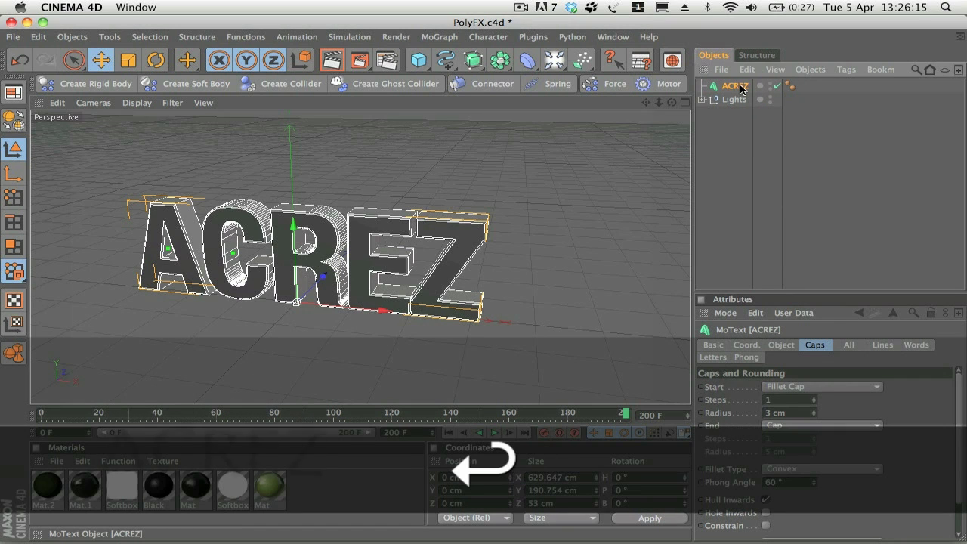
Copy and paste ACREZ, and start renaming the duplicate to DESIGNS
{"action": "key", "text": "cmd+c"}
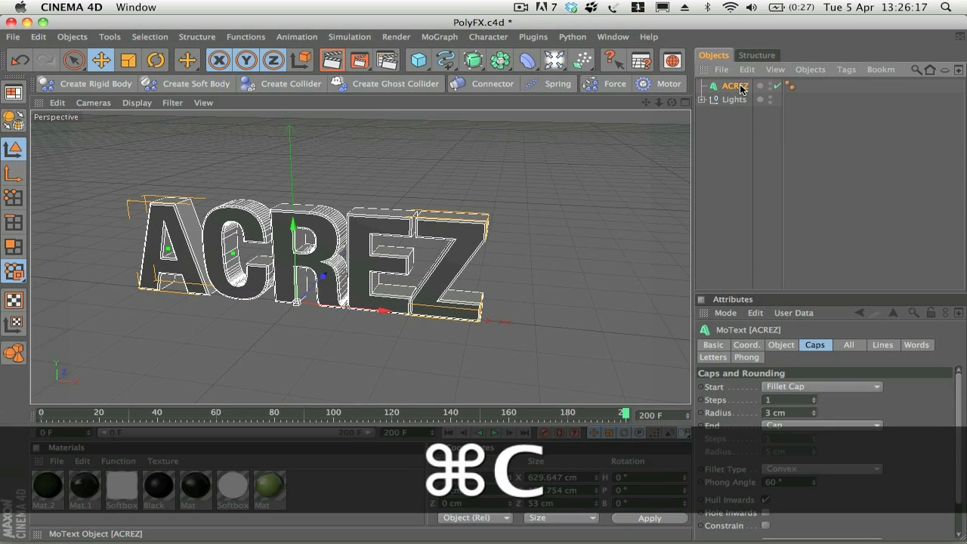
{"action": "key", "text": "cmd+v"}
{"action": "double_click", "coordinate": [740, 87]}
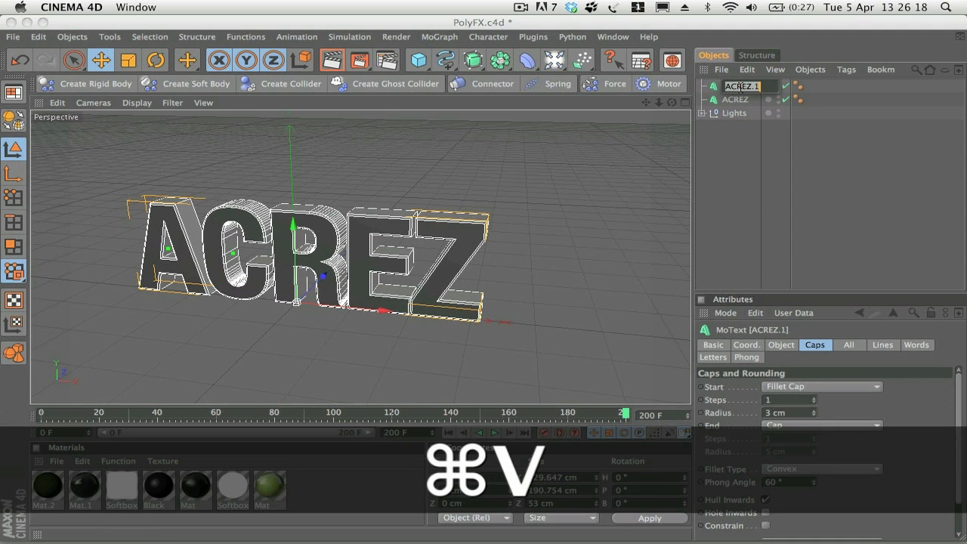
{"action": "type", "text": "FDD"}
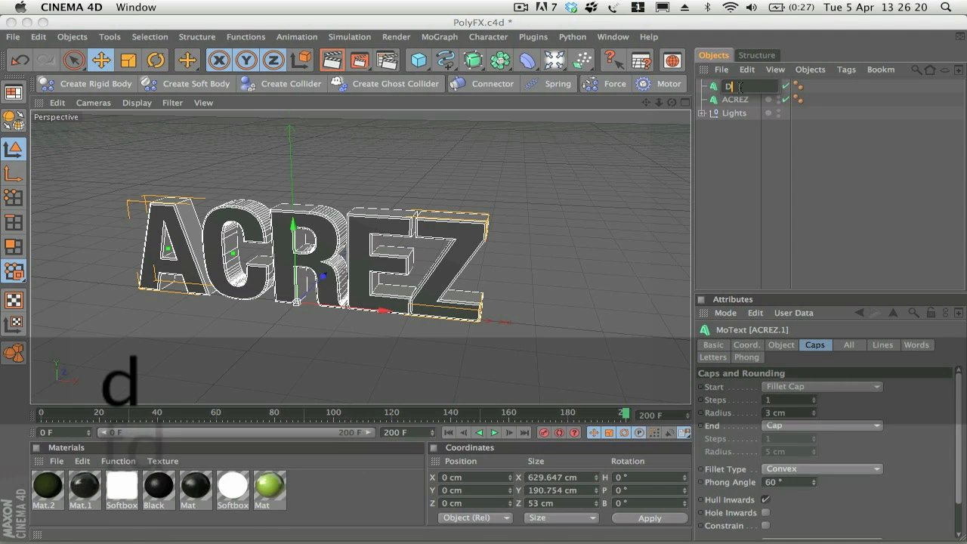
{"action": "type", "text": "ESIGNS"}
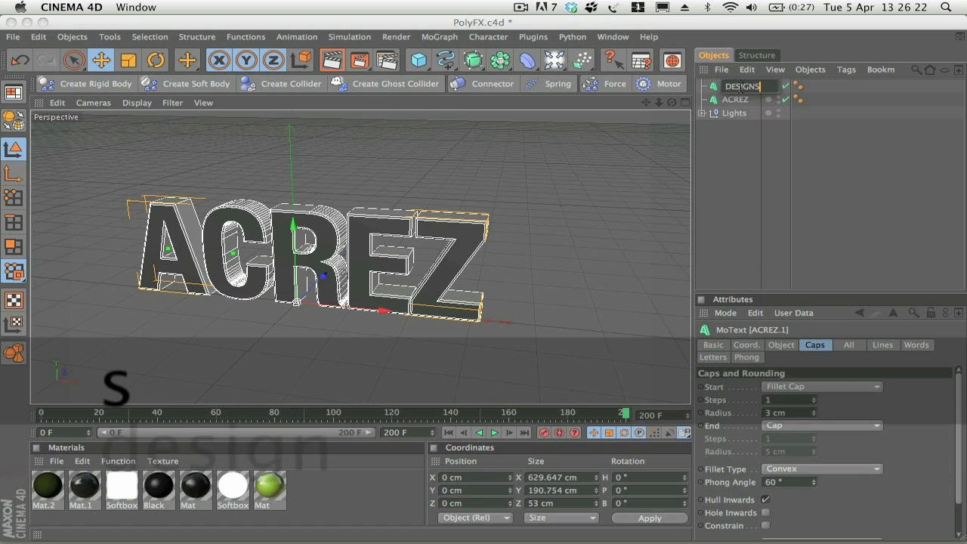
Name the copy DESIGNS and change its text content to DESIGNS
{"action": "key", "text": "Return"}
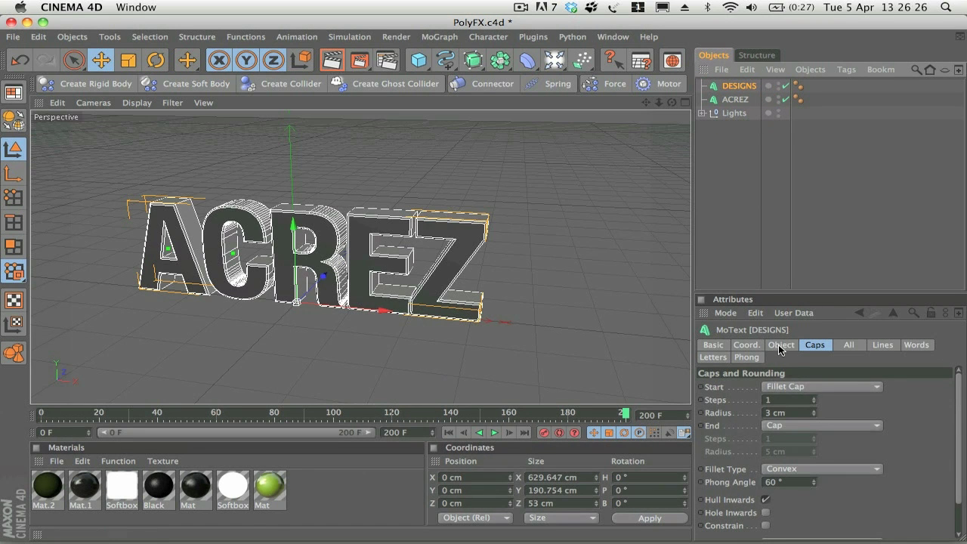
{"action": "left_click", "coordinate": [779, 346]}
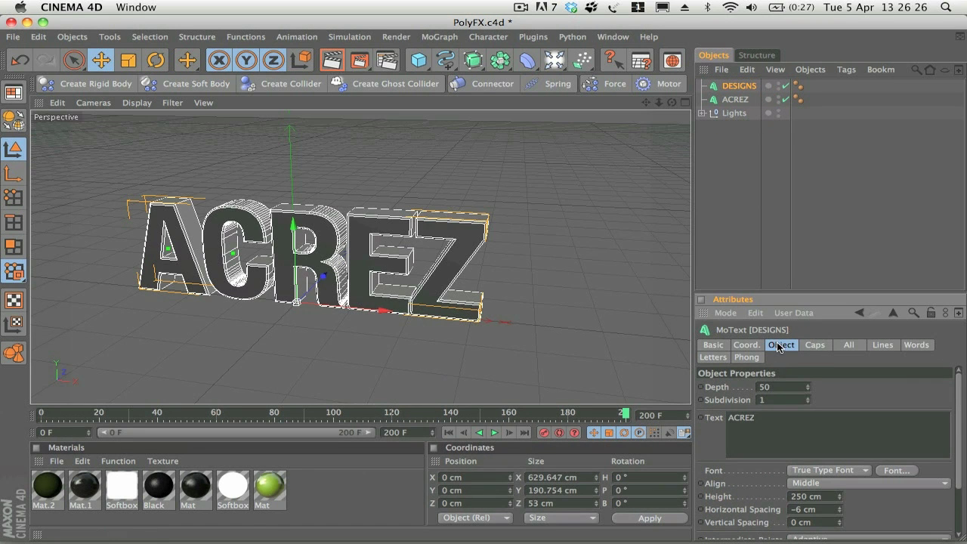
{"action": "key", "text": "super+a"}
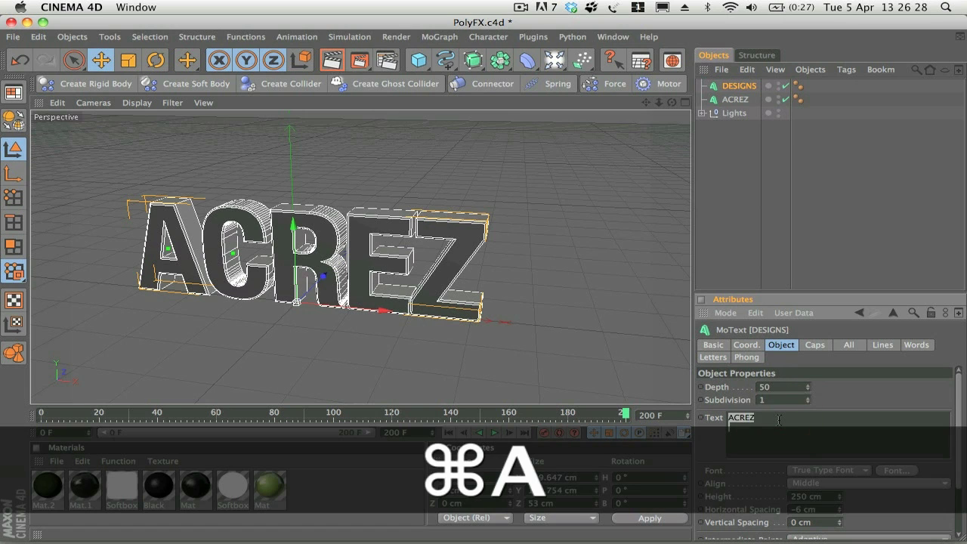
{"action": "type", "text": "DESIGNZ"}
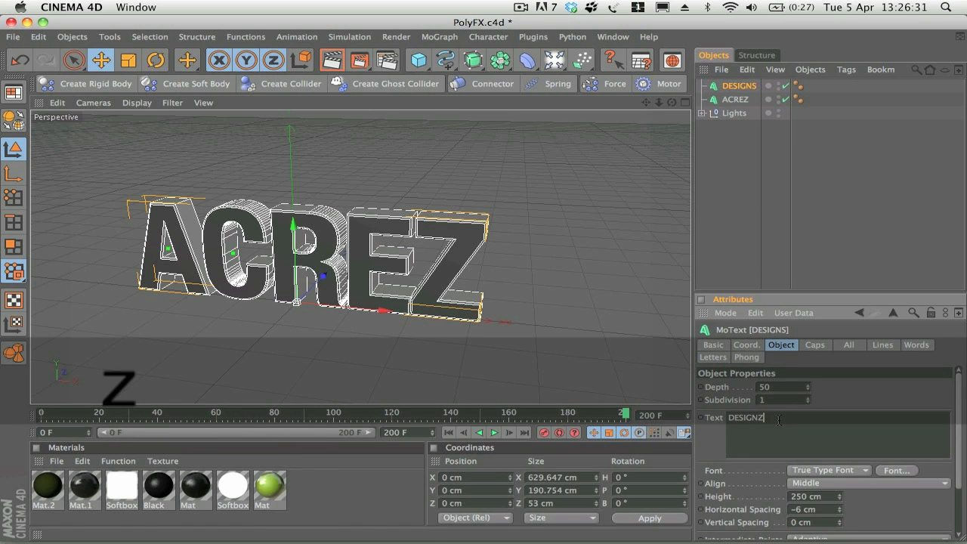
{"action": "key", "text": "Return"}
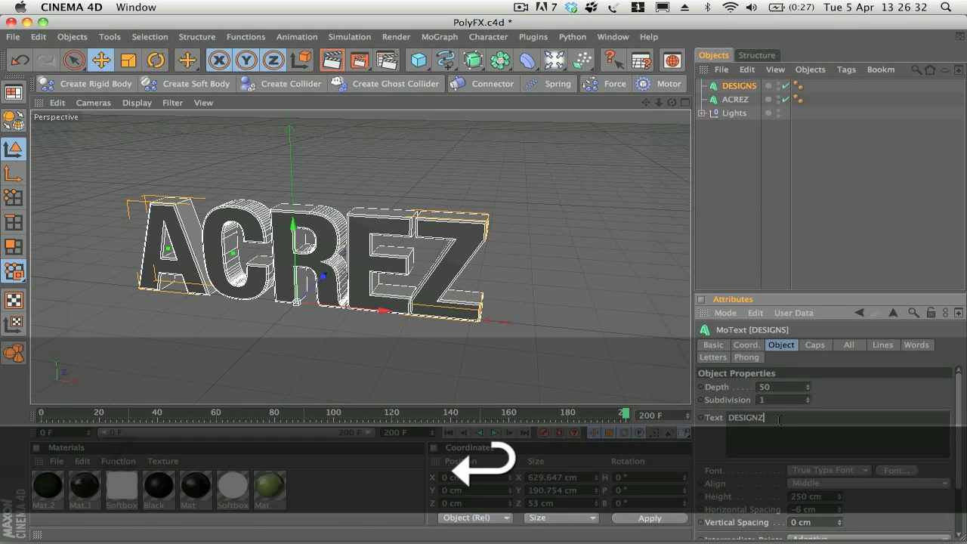
{"action": "key", "text": "BackSpace"}
{"action": "key", "text": "BackSpace"}
{"action": "type", "text": "S"}
{"action": "left_click", "coordinate": [855, 394]}
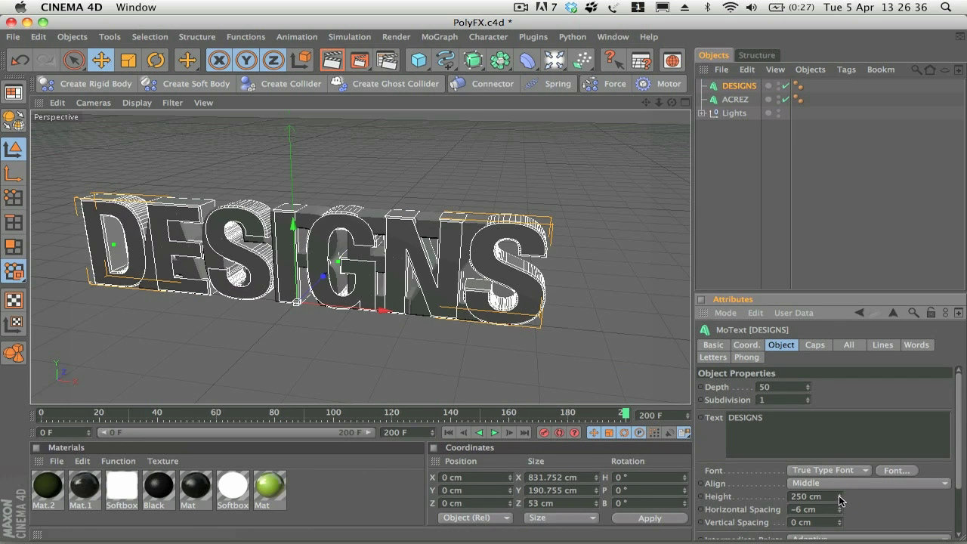
Shrink DESIGNS to 194 cm height and raise ACREZ to Y 152.301 cm above it
{"action": "left_click_drag", "start_coordinate": [840, 498], "coordinate": [840, 527]}
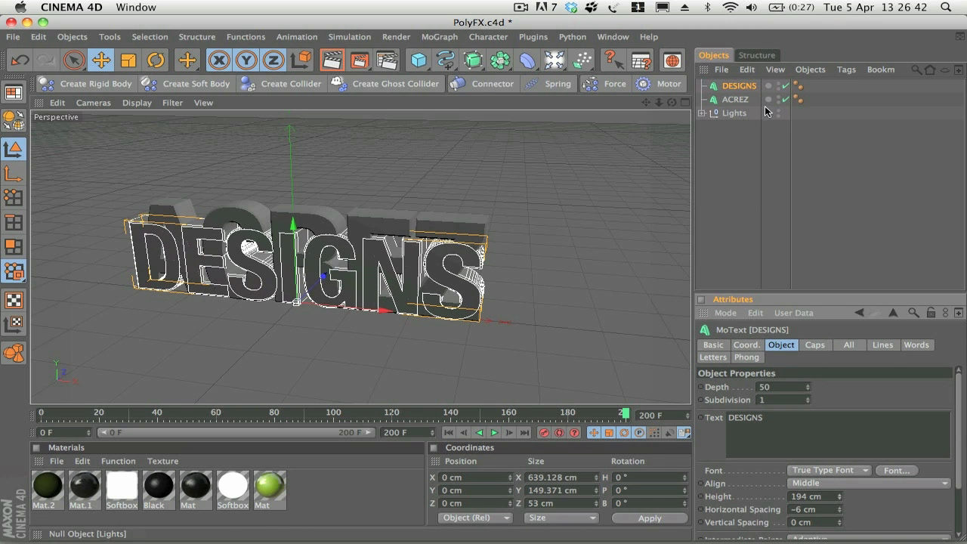
{"action": "left_click", "coordinate": [736, 100]}
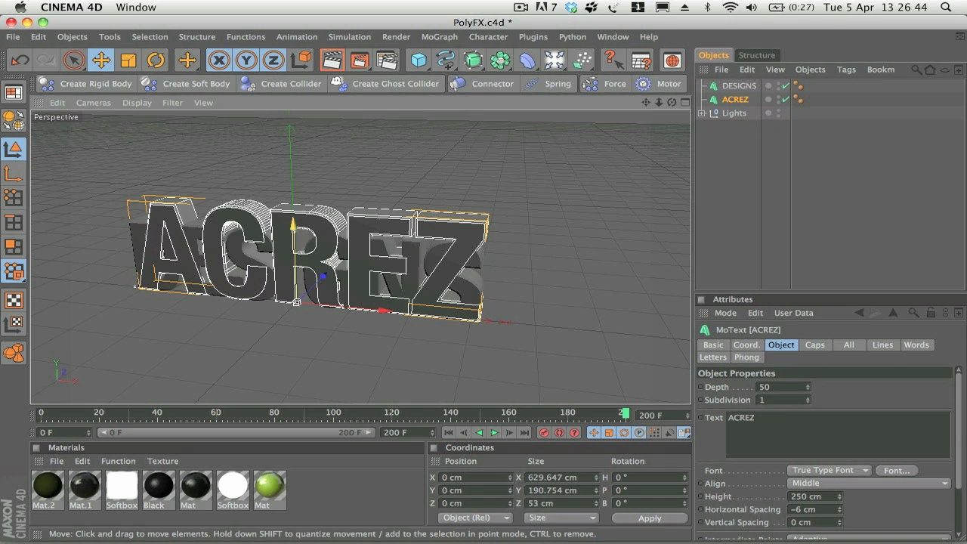
{"action": "left_click_drag", "start_coordinate": [290, 228], "coordinate": [291, 160]}
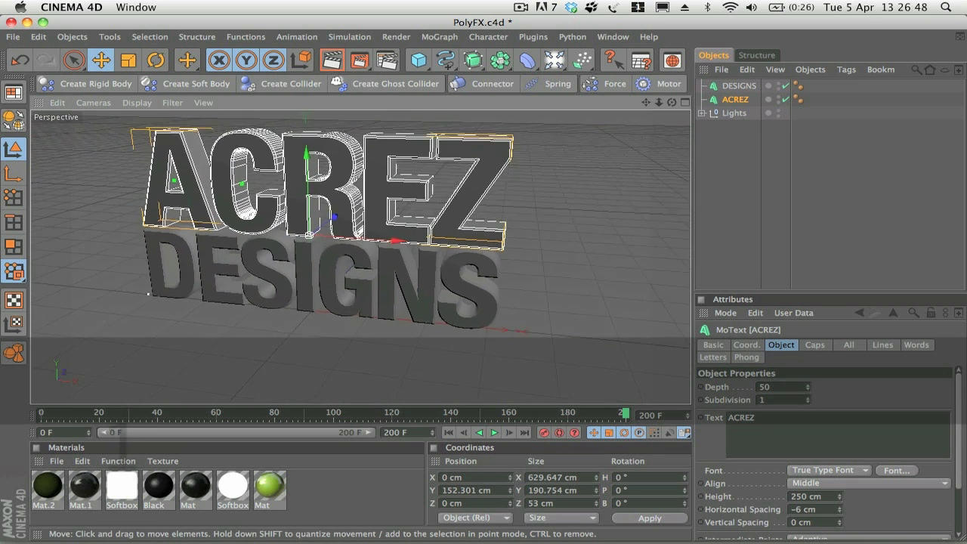
Delete the old Mat and Mat.2 materials and create a fresh material
{"action": "scroll", "coordinate": [261, 199], "scroll_direction": "up", "scroll_amount": 3}
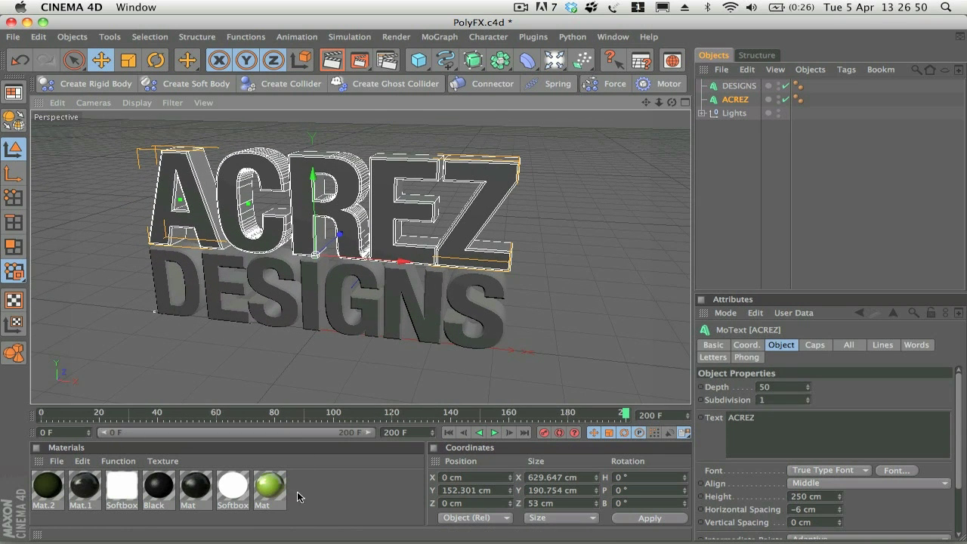
{"action": "left_click", "coordinate": [276, 492]}
{"action": "key", "text": "Delete"}
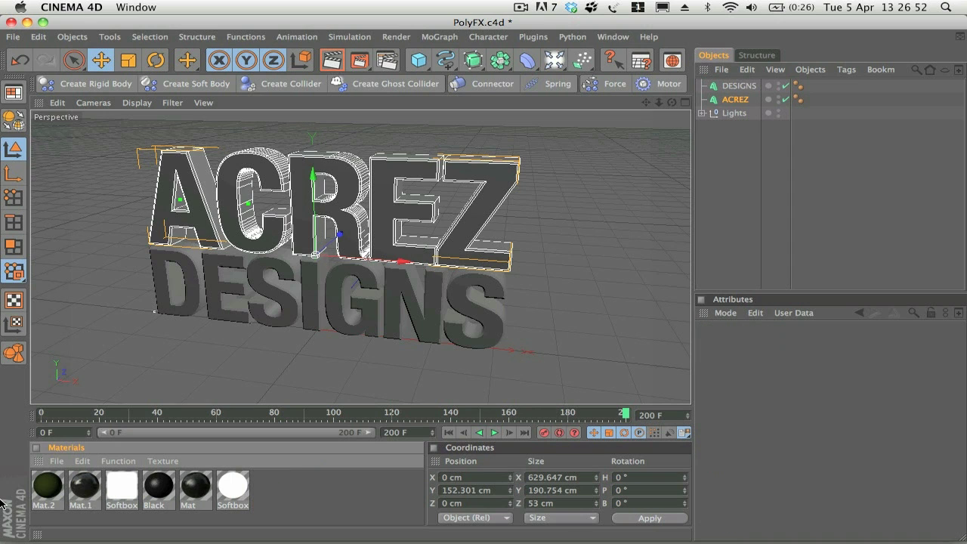
{"action": "left_click", "coordinate": [51, 483]}
{"action": "key", "text": "Delete"}
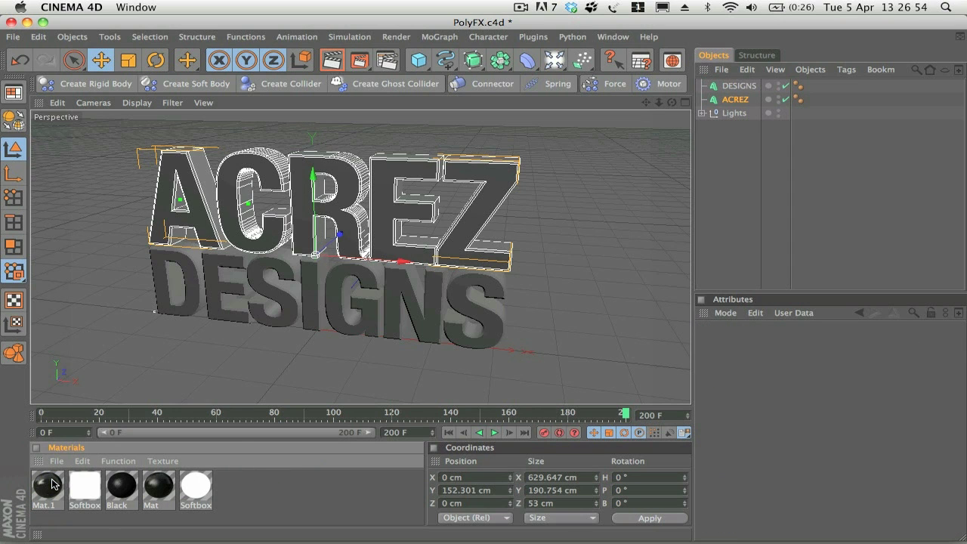
{"action": "left_click", "coordinate": [57, 460]}
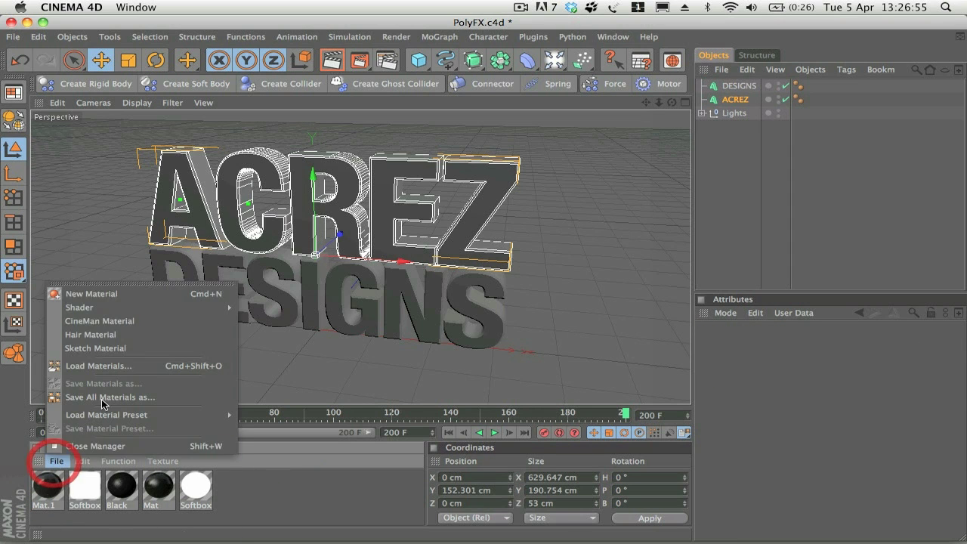
{"action": "left_click", "coordinate": [124, 296]}
{"action": "double_click", "coordinate": [44, 482]}
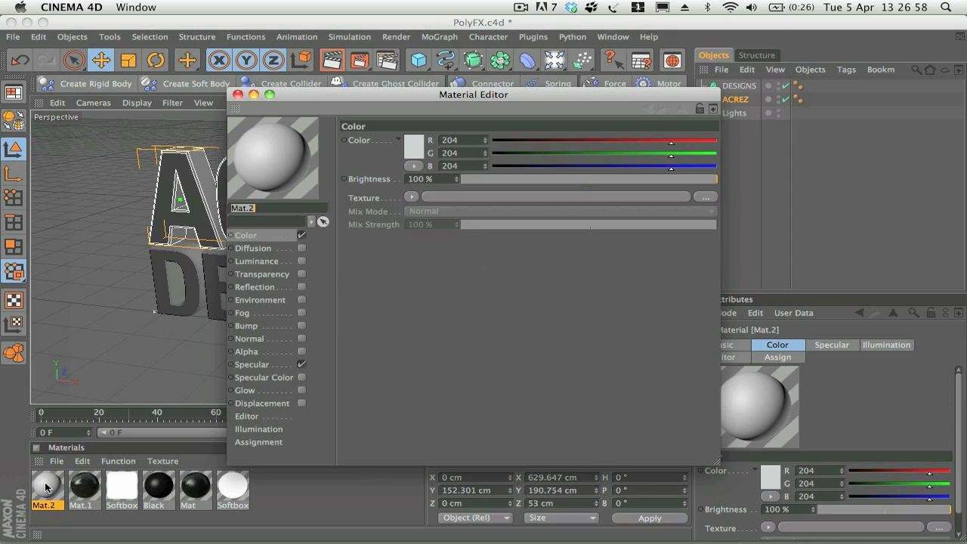
Set the new material's colour to lime green, about RGB 143/198/38
{"action": "left_click", "coordinate": [525, 165]}
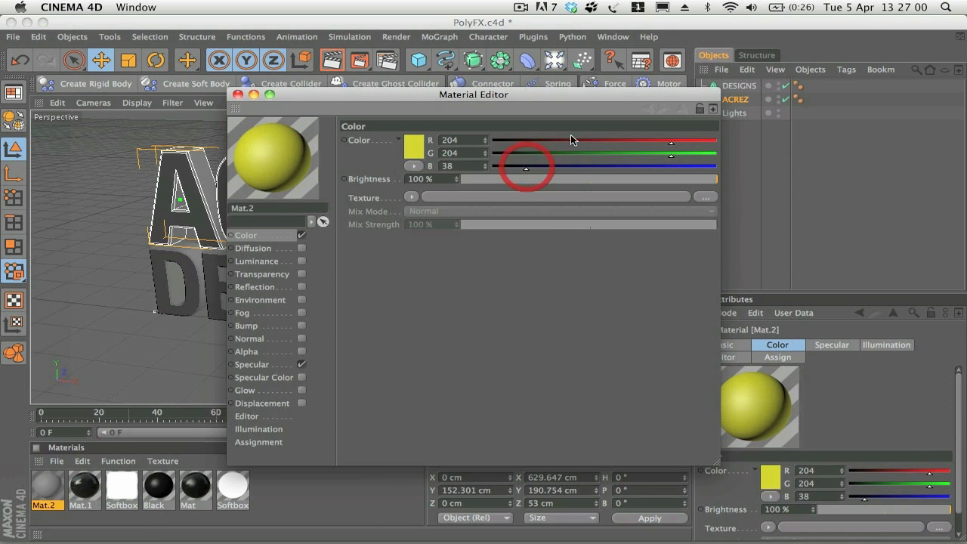
{"action": "left_click", "coordinate": [565, 153]}
{"action": "left_click", "coordinate": [671, 153]}
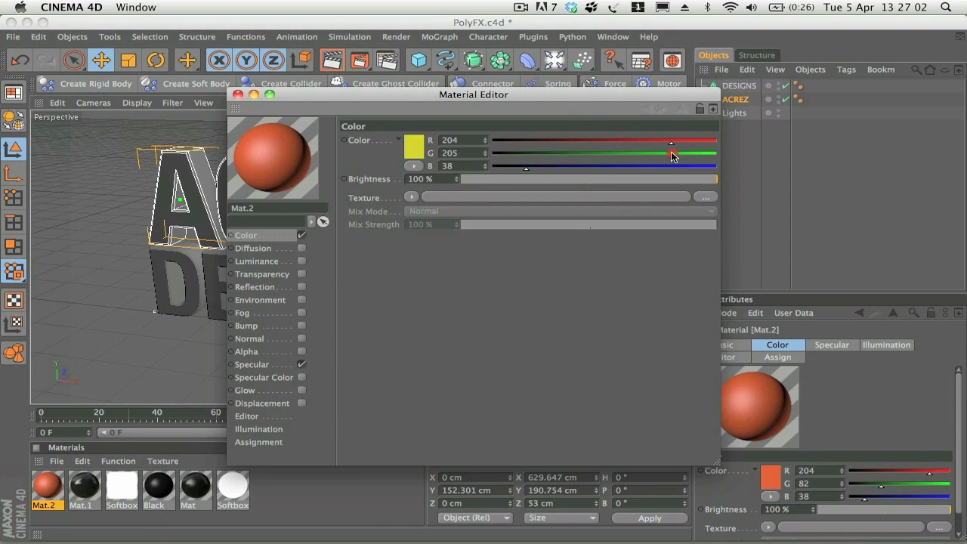
{"action": "left_click", "coordinate": [576, 142]}
{"action": "left_click", "coordinate": [551, 143]}
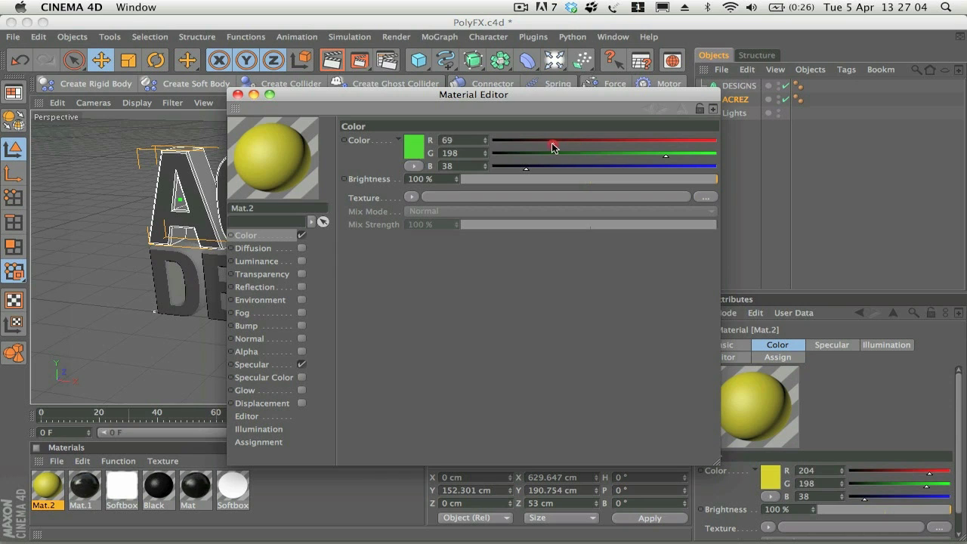
{"action": "left_click_drag", "start_coordinate": [551, 143], "coordinate": [594, 142]}
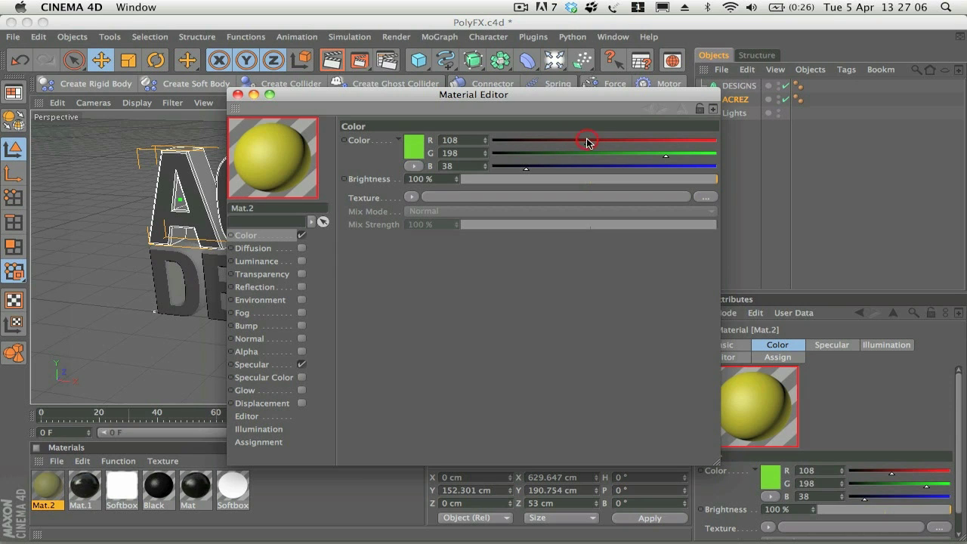
{"action": "left_click_drag", "start_coordinate": [586, 140], "coordinate": [604, 139]}
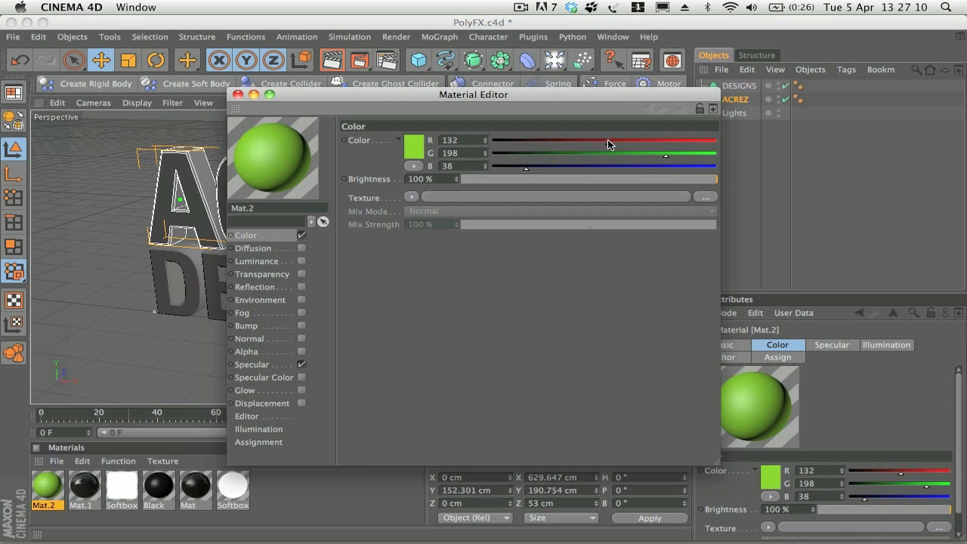
{"action": "left_click_drag", "start_coordinate": [608, 139], "coordinate": [619, 141]}
Enable reflection with a Fresnel texture at 91% mix strength
{"action": "left_click", "coordinate": [254, 287]}
{"action": "left_click", "coordinate": [301, 288]}
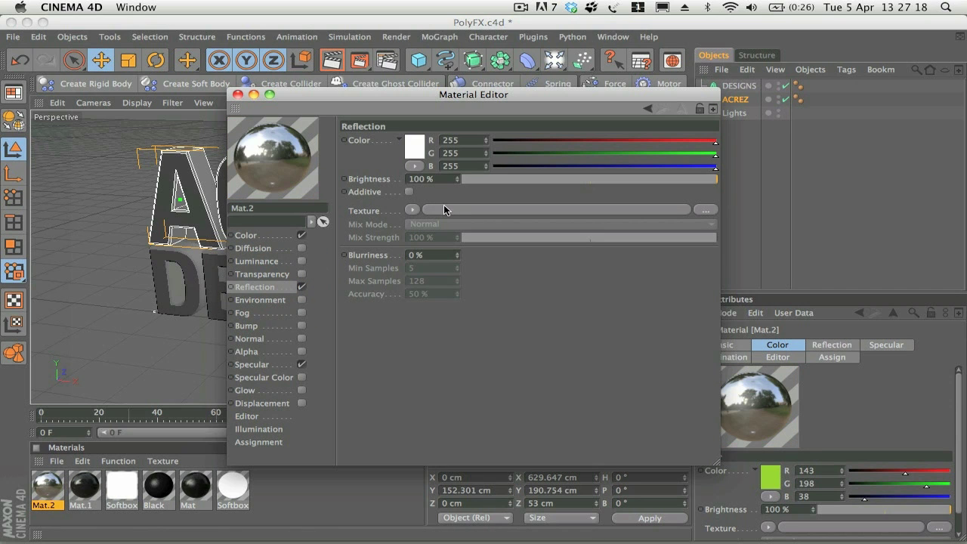
{"action": "left_click", "coordinate": [412, 210]}
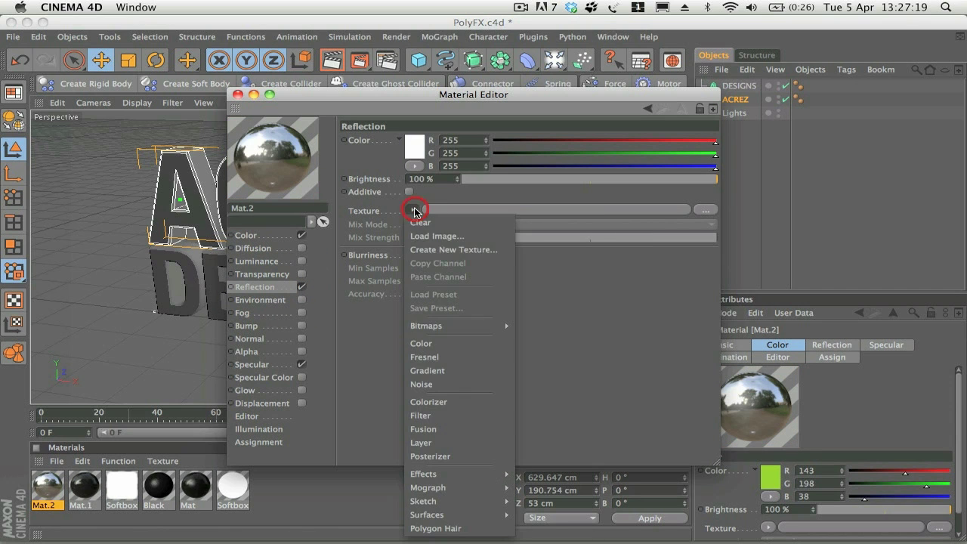
{"action": "left_click", "coordinate": [472, 355]}
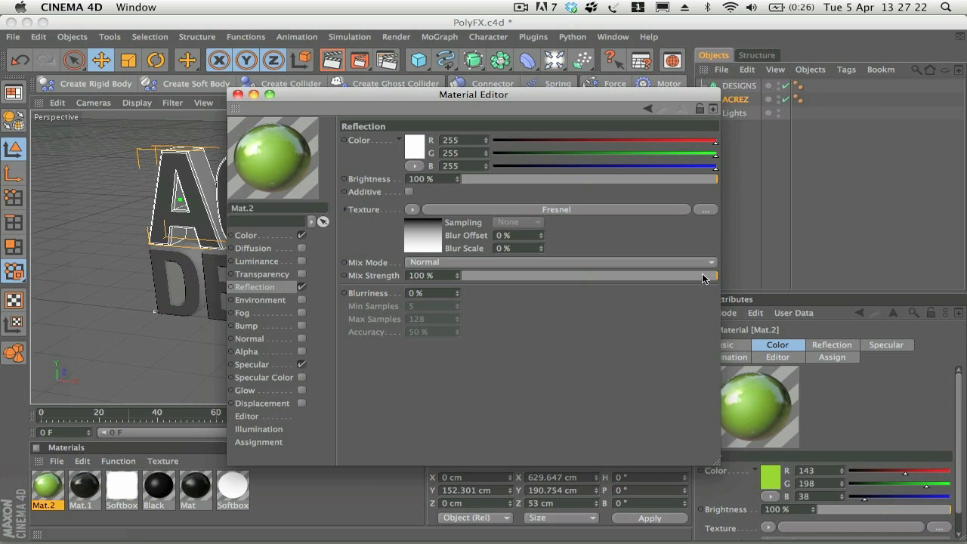
{"action": "left_click_drag", "start_coordinate": [699, 276], "coordinate": [697, 279]}
{"action": "left_click", "coordinate": [235, 94]}
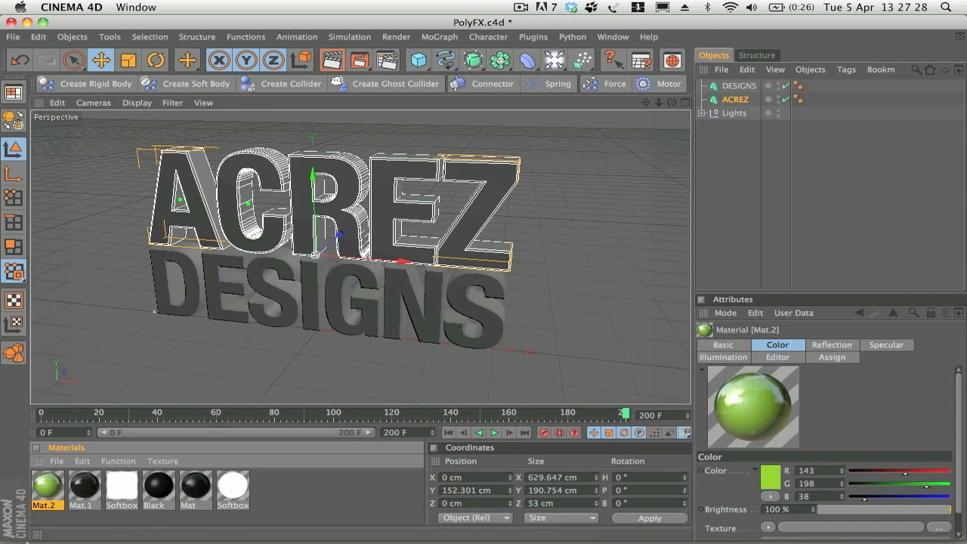
Apply Mat.2 to the ACREZ and DESIGNS text and render the active view
{"action": "left_click_drag", "start_coordinate": [50, 495], "coordinate": [737, 100]}
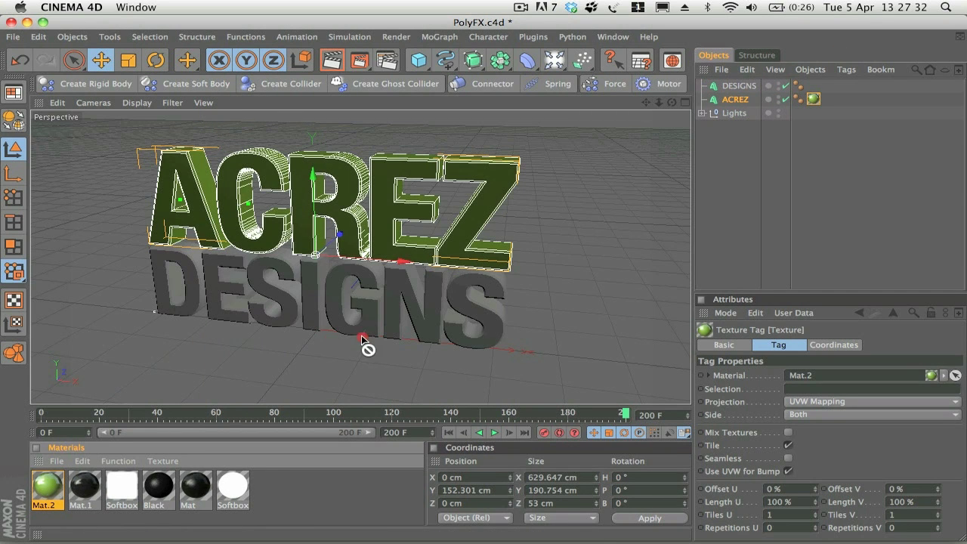
{"action": "left_click_drag", "start_coordinate": [336, 311], "coordinate": [335, 306]}
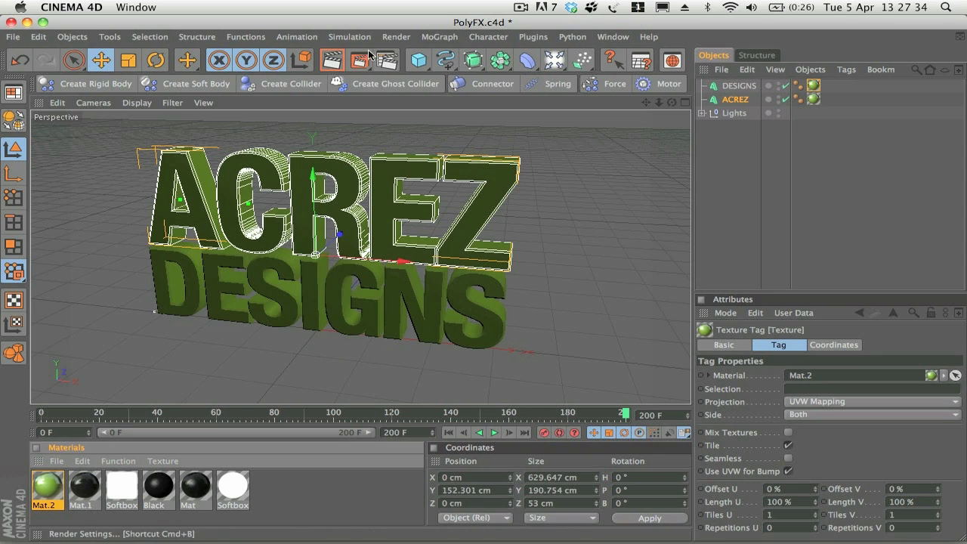
{"action": "left_click", "coordinate": [333, 60]}
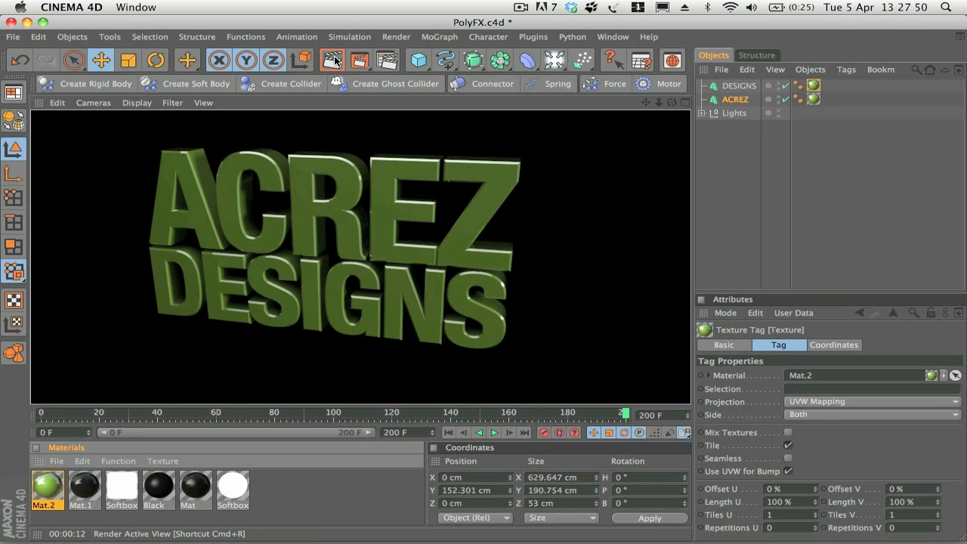
{"action": "left_click", "coordinate": [500, 260]}
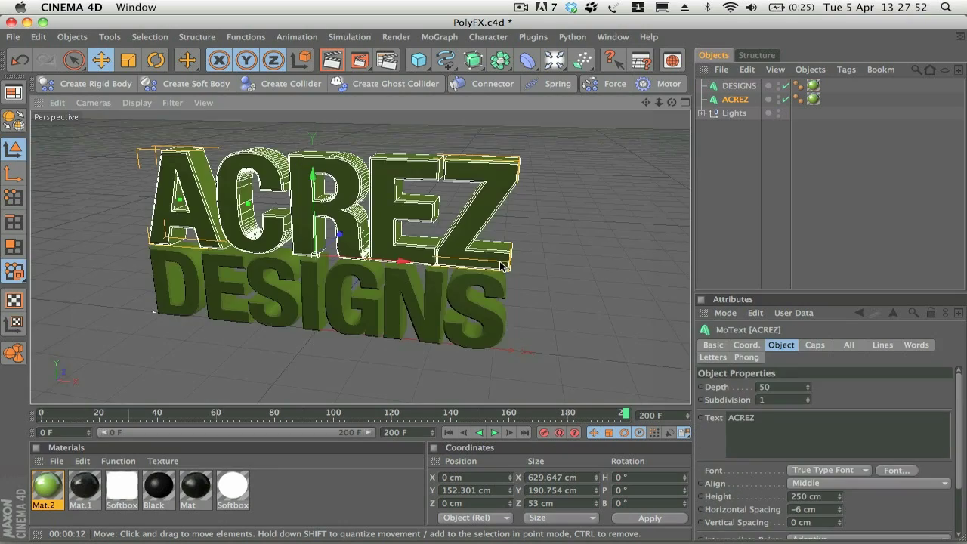
{"action": "left_click_drag", "start_coordinate": [500, 261], "coordinate": [529, 245]}
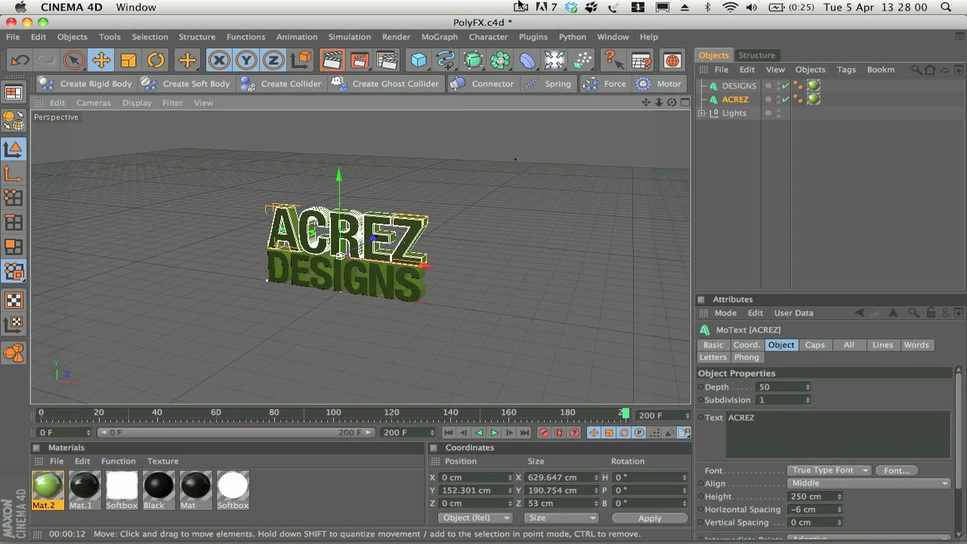
{"action": "left_click", "coordinate": [419, 60]}
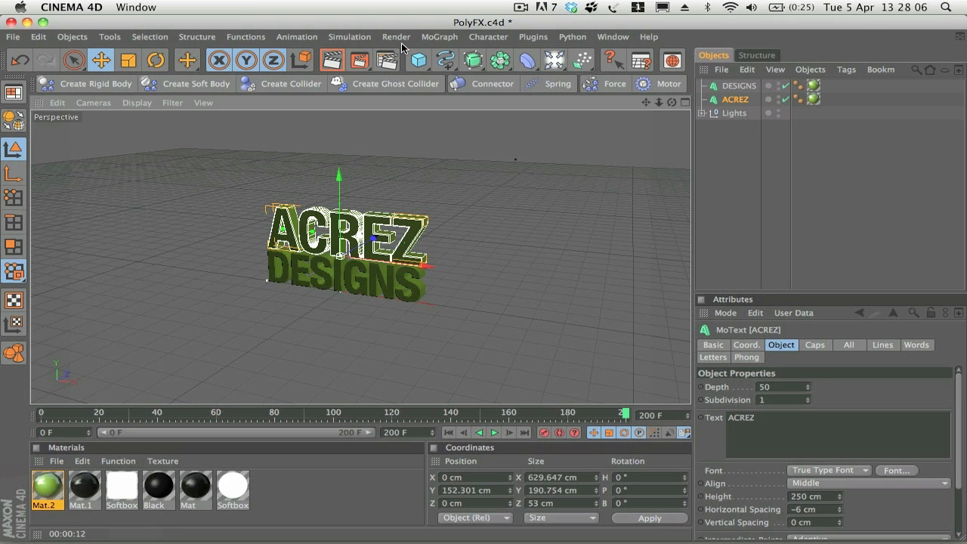
{"action": "left_click", "coordinate": [554, 60]}
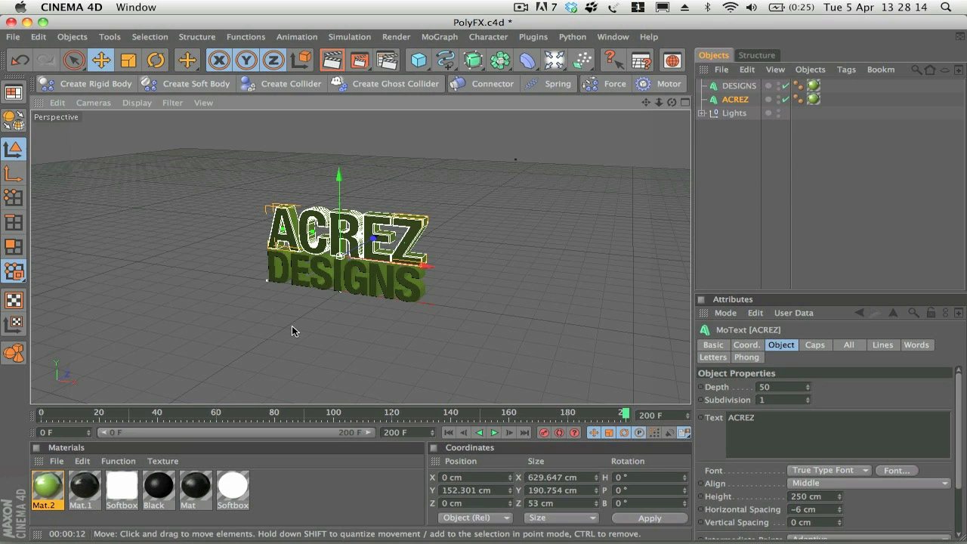
{"action": "scroll", "coordinate": [292, 323], "scroll_direction": "up", "scroll_amount": 5}
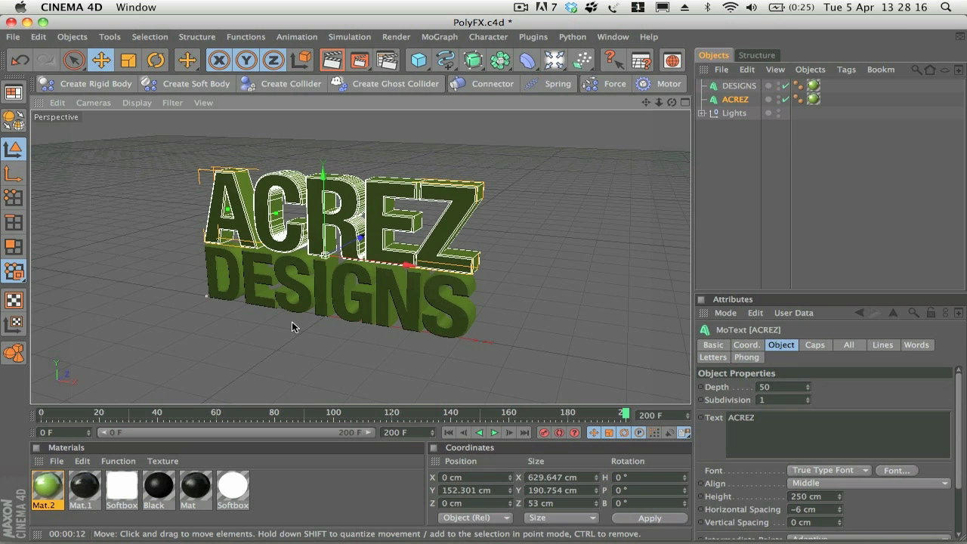
{"action": "scroll", "coordinate": [453, 217], "scroll_direction": "up", "scroll_amount": 2}
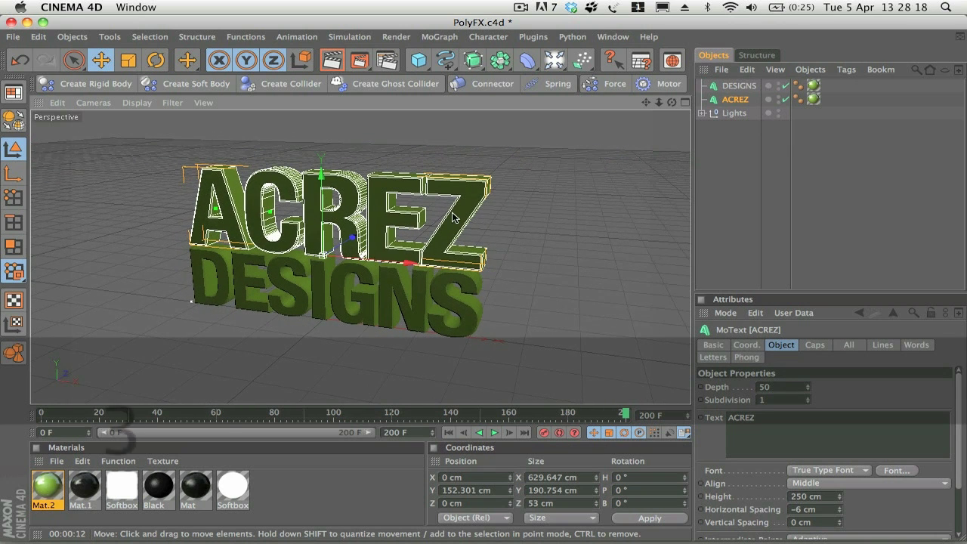
{"action": "scroll", "coordinate": [453, 218], "scroll_direction": "up", "scroll_amount": 2}
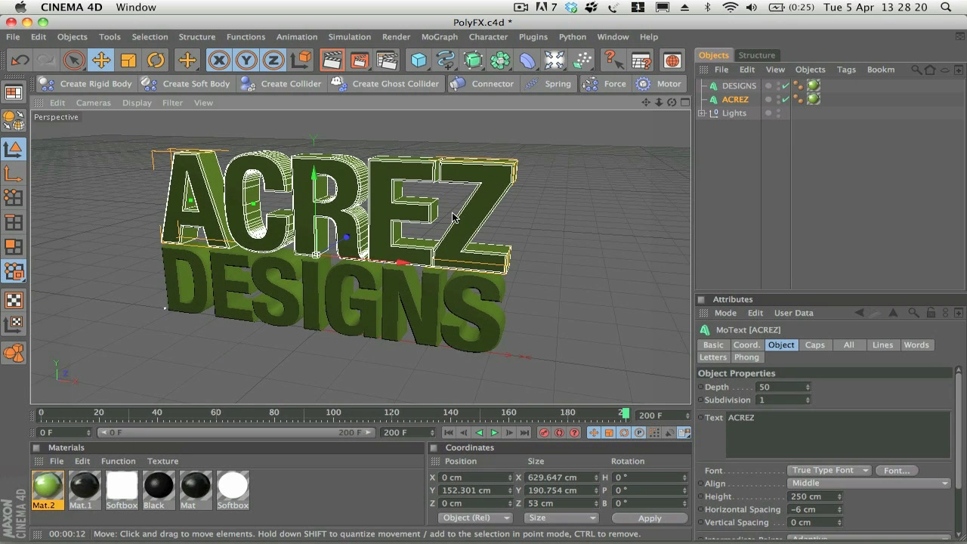
{"action": "left_click", "coordinate": [441, 37]}
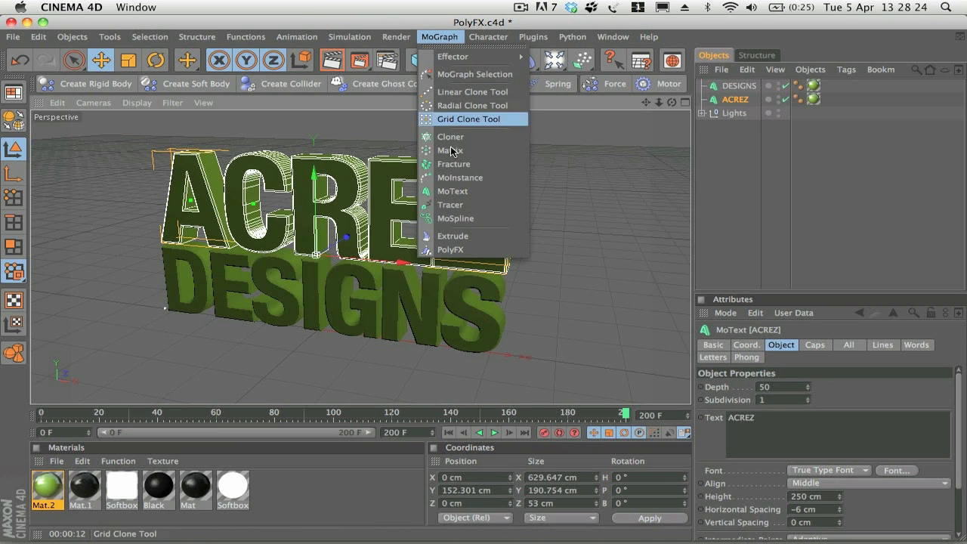
{"action": "left_click", "coordinate": [449, 250]}
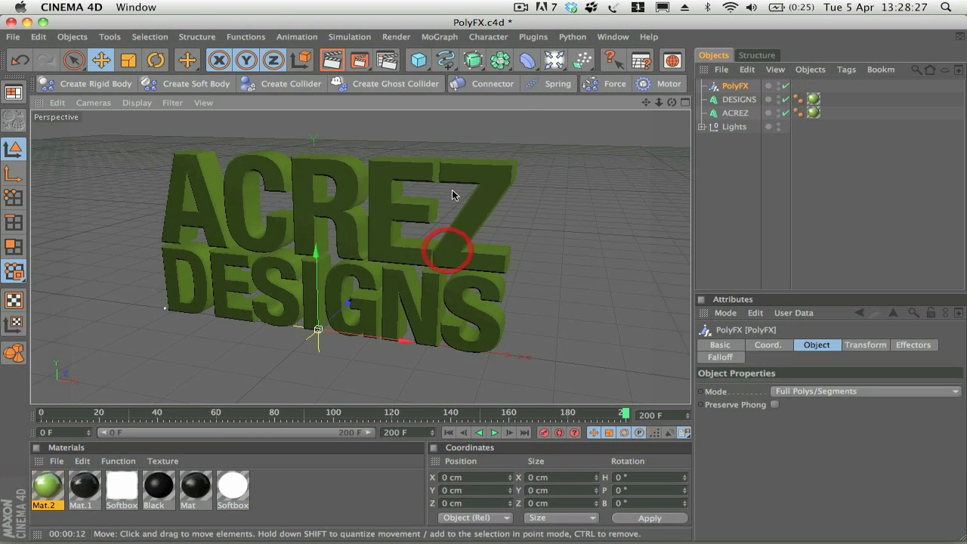
{"action": "left_click", "coordinate": [436, 37]}
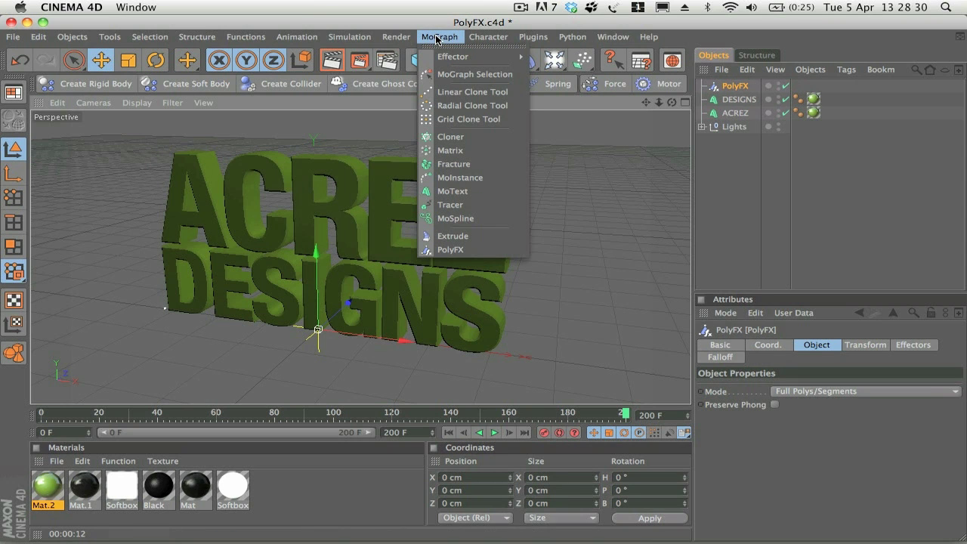
{"action": "left_click", "coordinate": [452, 250]}
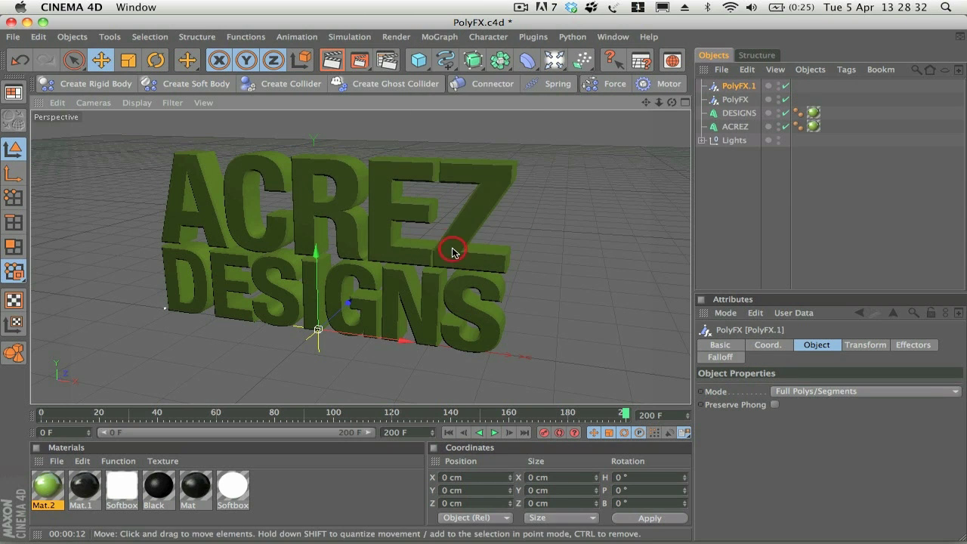
{"action": "left_click_drag", "start_coordinate": [736, 101], "coordinate": [731, 126]}
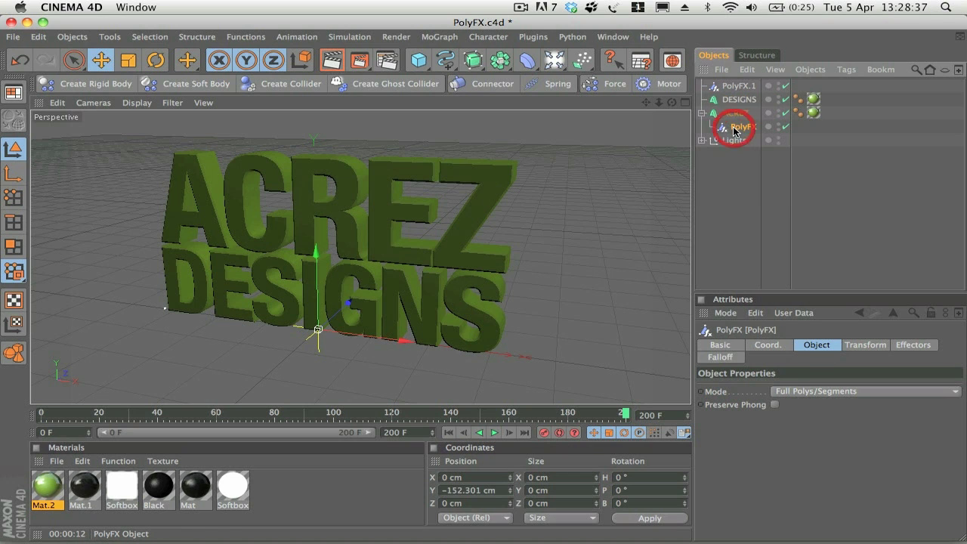
{"action": "left_click", "coordinate": [739, 86]}
{"action": "left_click_drag", "start_coordinate": [740, 88], "coordinate": [743, 101]}
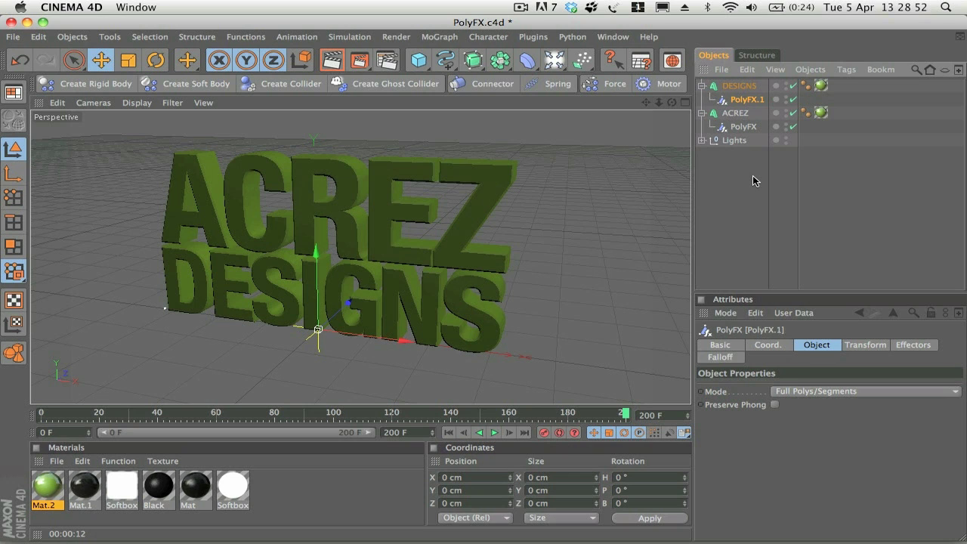
{"action": "left_click", "coordinate": [745, 97]}
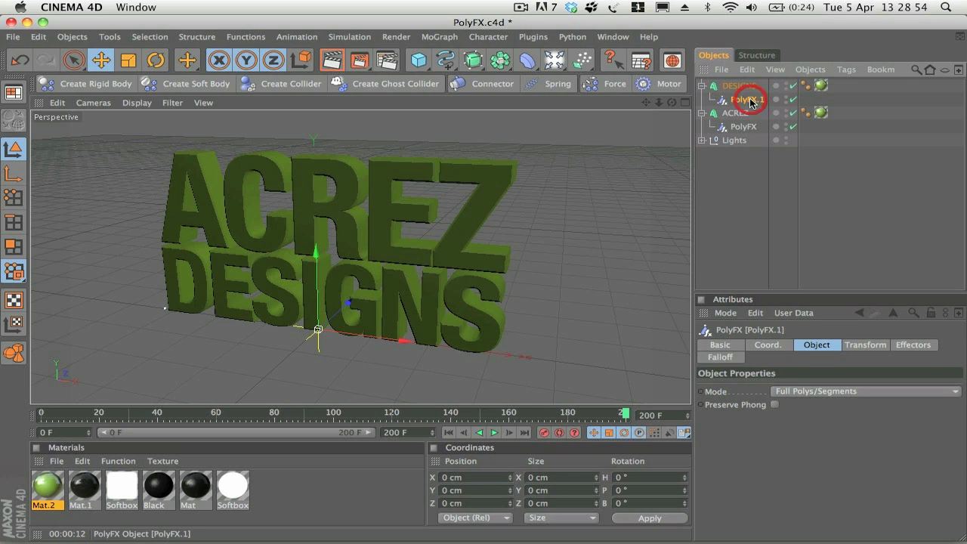
{"action": "left_click", "coordinate": [744, 127]}
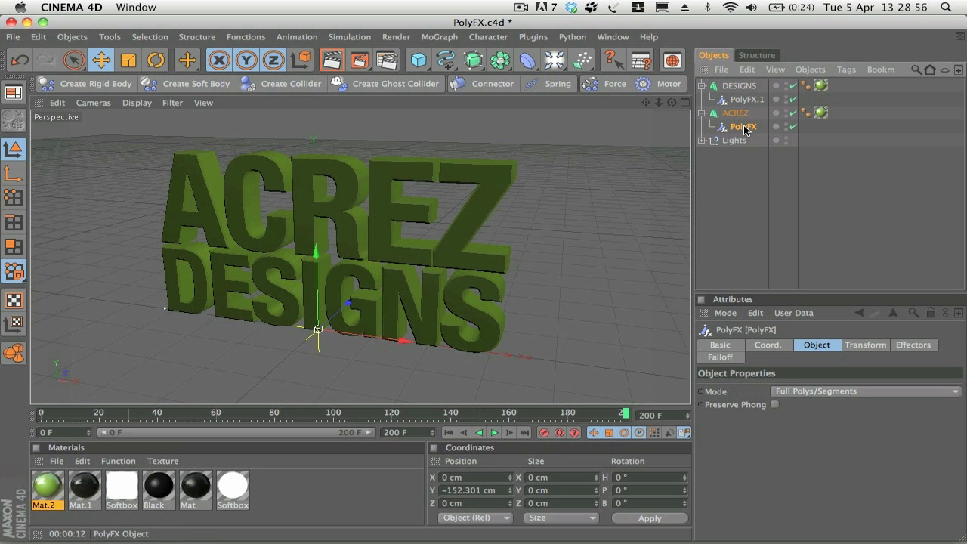
{"action": "left_click", "coordinate": [779, 347]}
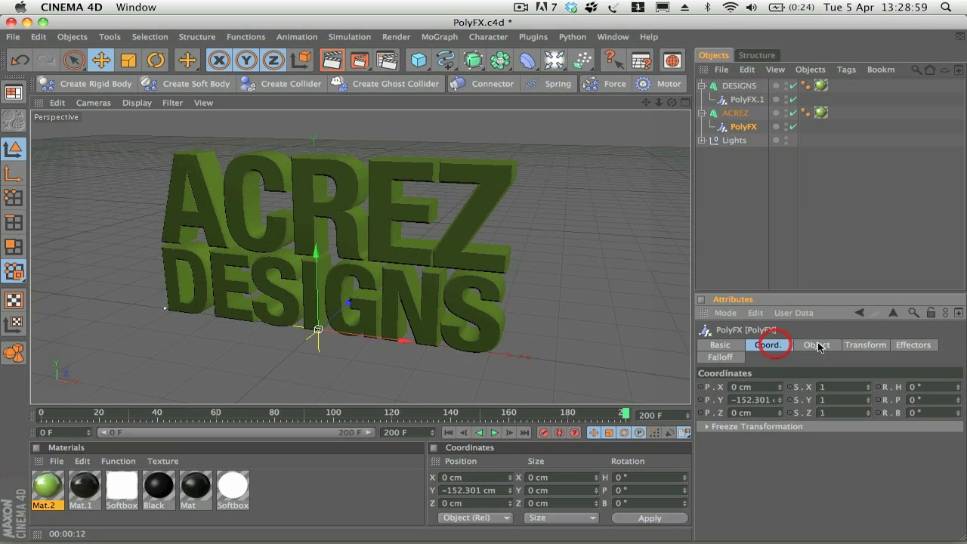
{"action": "left_click", "coordinate": [855, 345]}
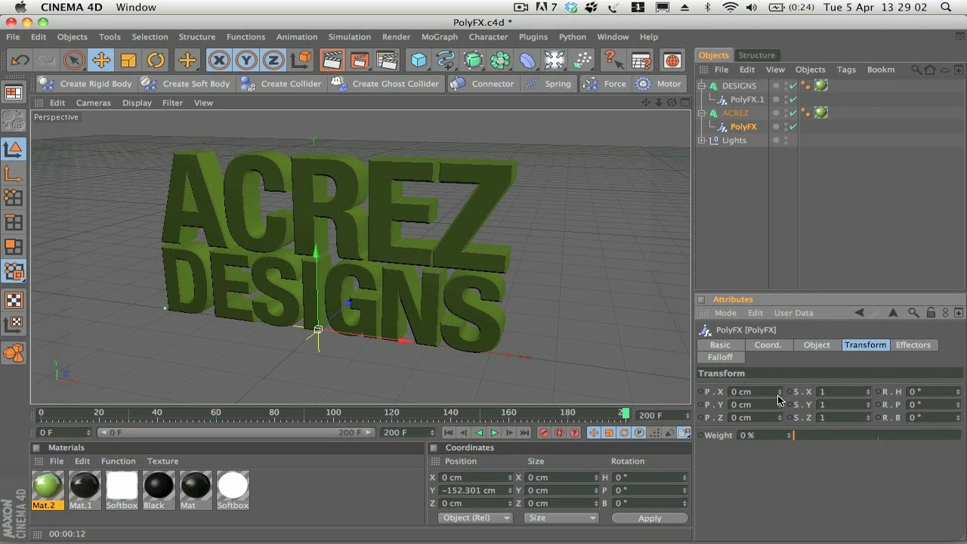
{"action": "mouse_move", "coordinate": [780, 396]}
{"action": "left_mouse_down"}
{"action": "mouse_move", "coordinate": [823, 396]}
{"action": "mouse_move", "coordinate": [736, 396]}
{"action": "mouse_move", "coordinate": [781, 396]}
{"action": "left_mouse_up"}
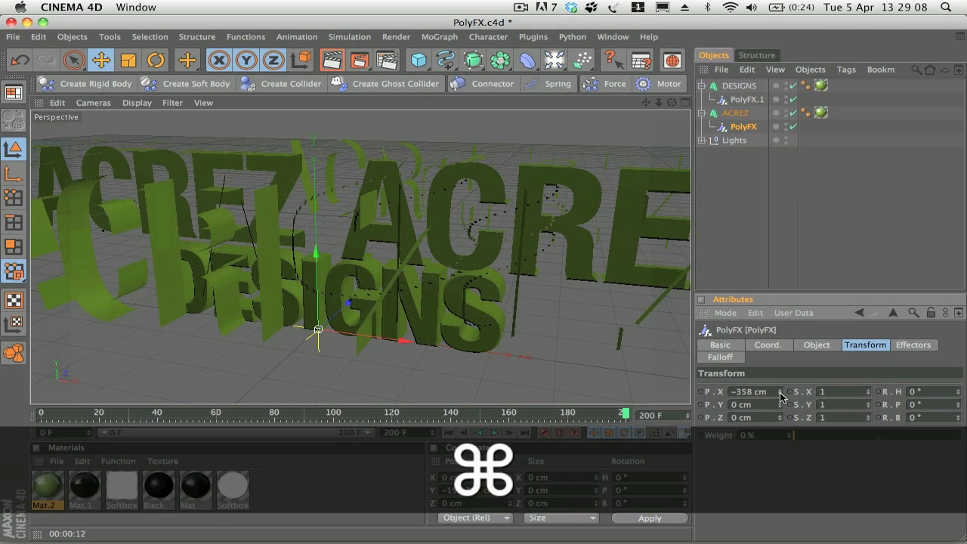
{"action": "key", "text": "super+z"}
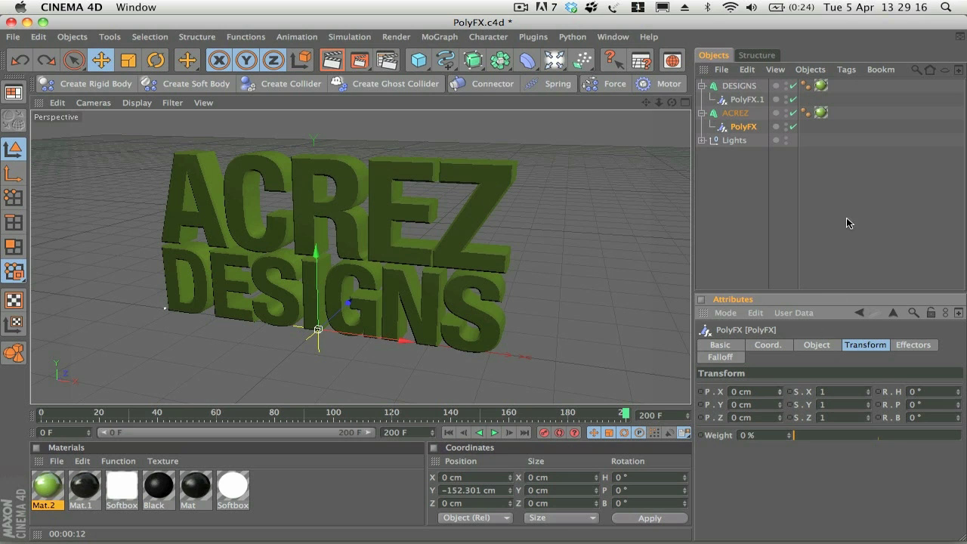
{"action": "left_click", "coordinate": [750, 160]}
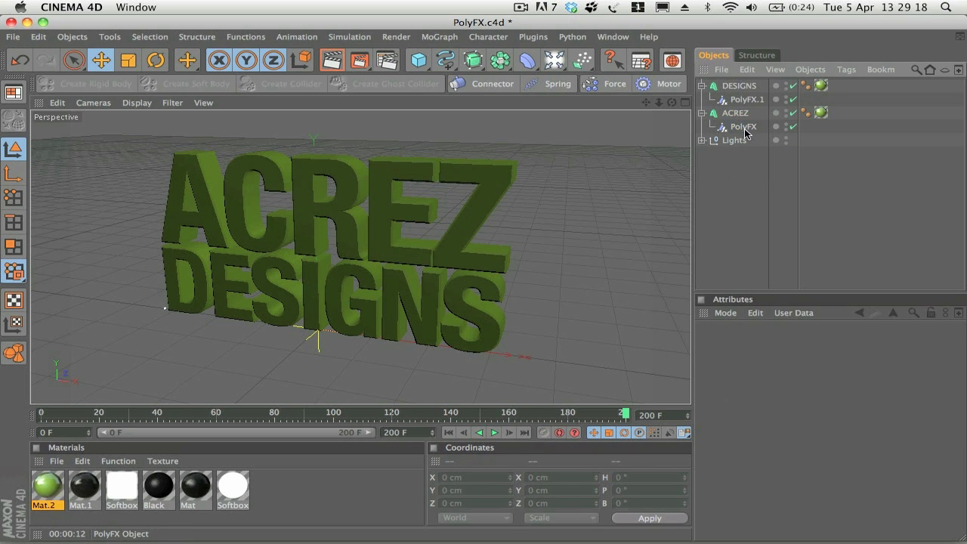
Select PolyFX and PolyFX.1 and add a MoGraph Random effector to them
{"action": "left_click", "coordinate": [744, 128]}
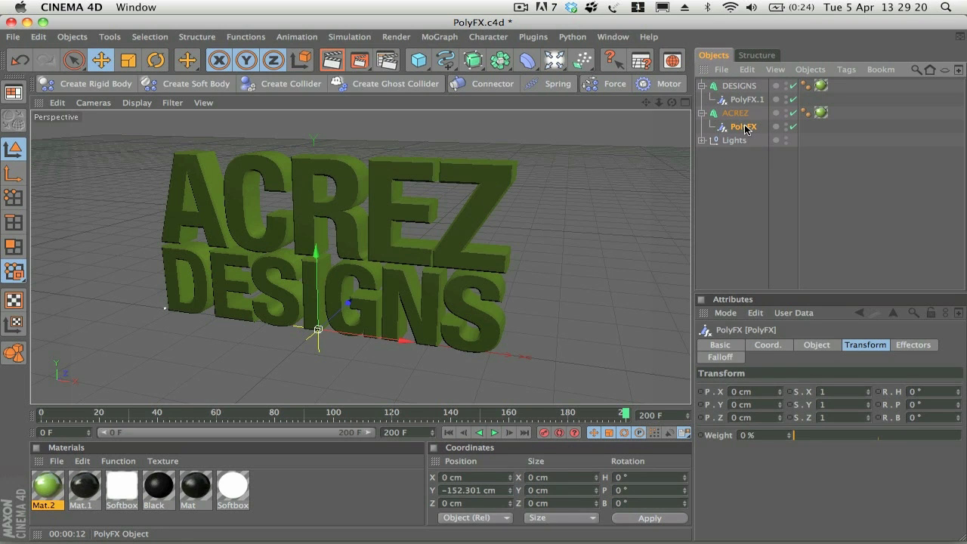
{"action": "left_click", "coordinate": [744, 113], "text": "super"}
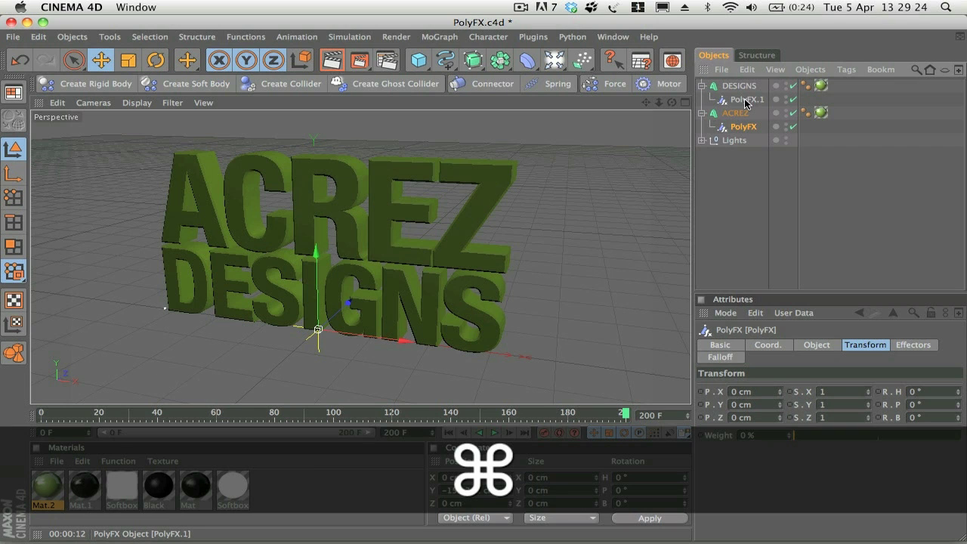
{"action": "left_click", "coordinate": [745, 100], "text": "super"}
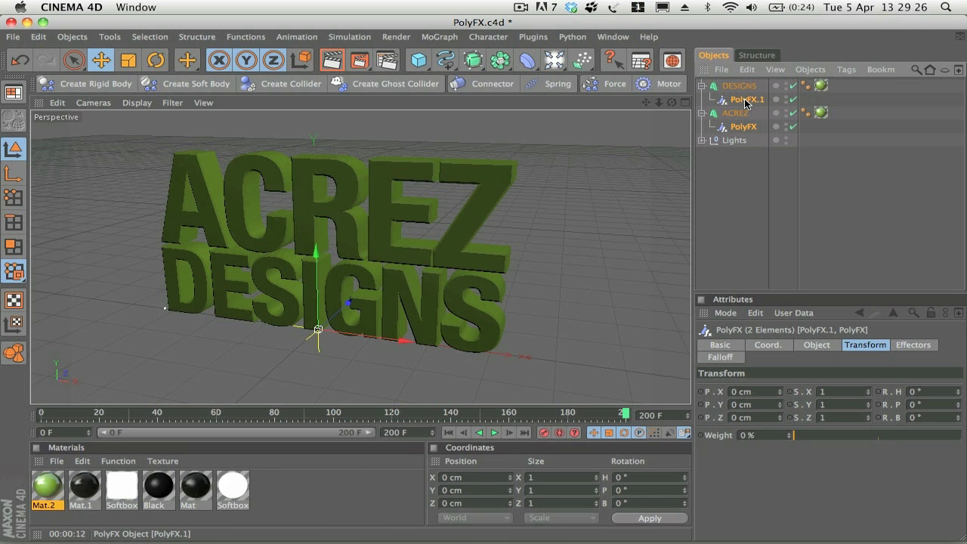
{"action": "left_click", "coordinate": [436, 37]}
{"action": "mouse_move", "coordinate": [440, 58]}
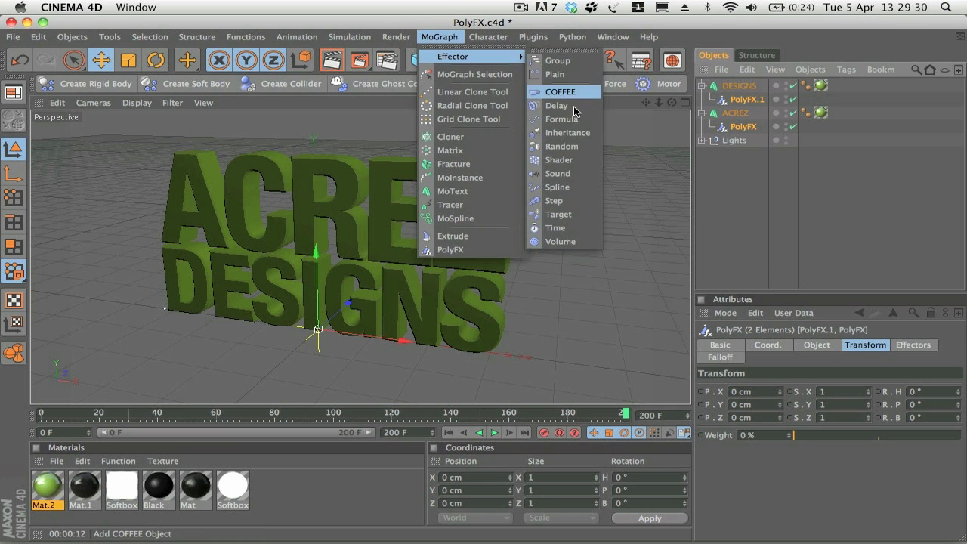
{"action": "left_click", "coordinate": [588, 147]}
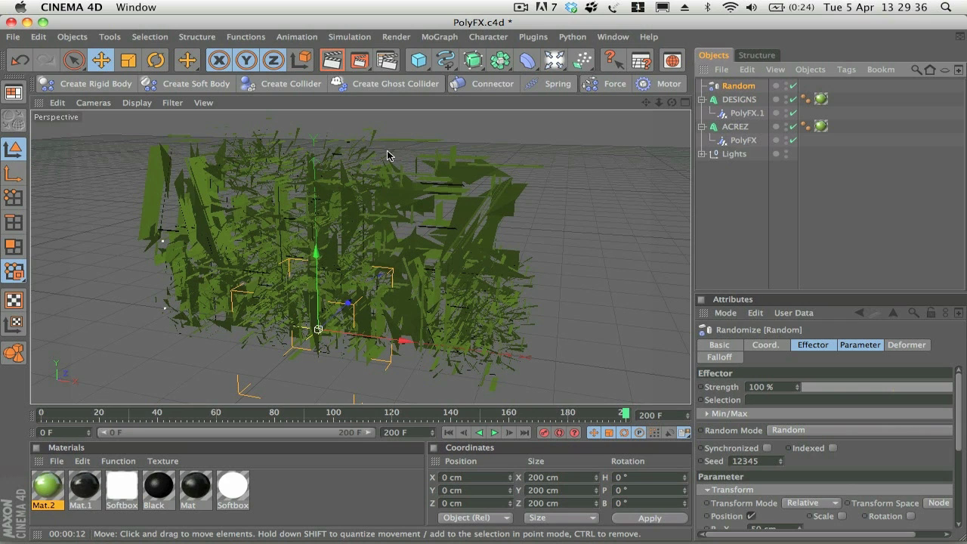
{"action": "left_click", "coordinate": [738, 87]}
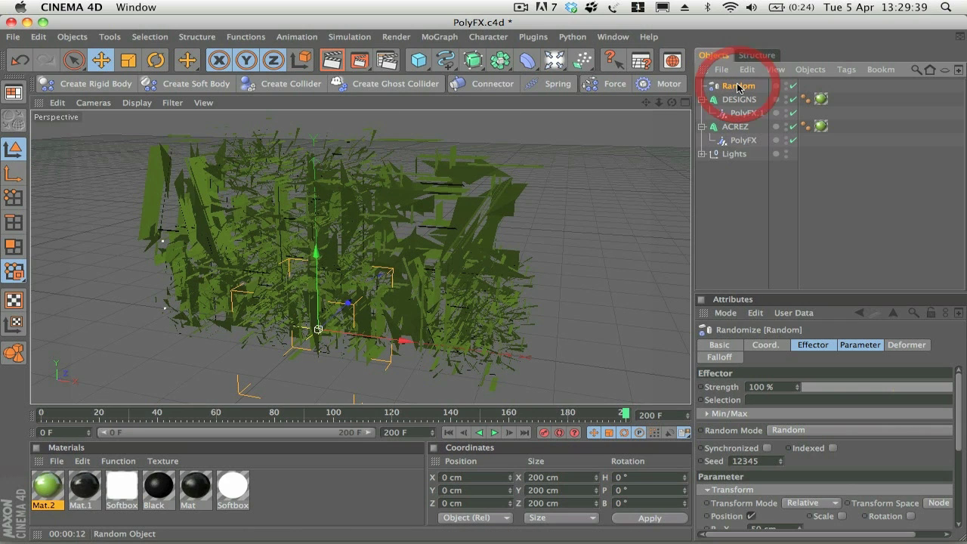
Set the Random effector's falloff shape to Sphere and raise it up into the text
{"action": "left_click", "coordinate": [723, 358]}
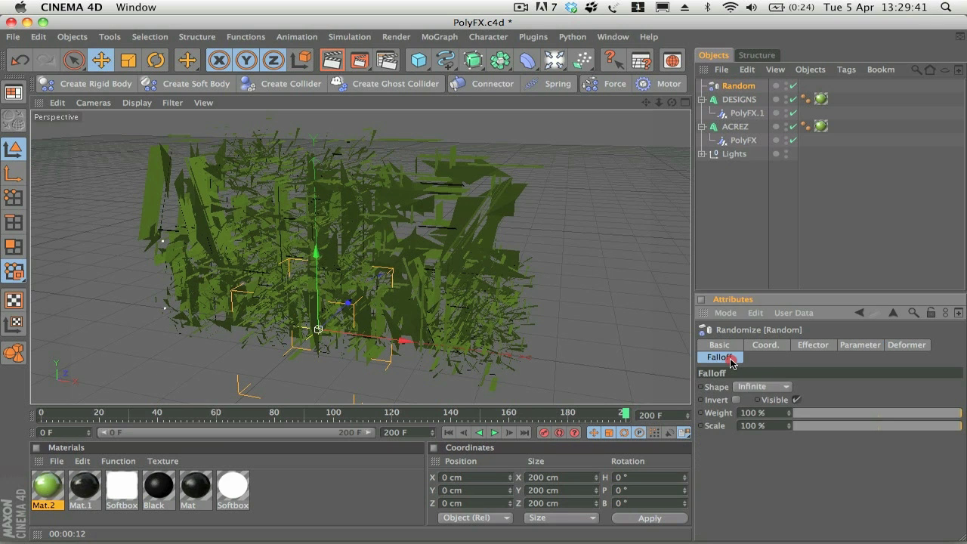
{"action": "left_click", "coordinate": [769, 387]}
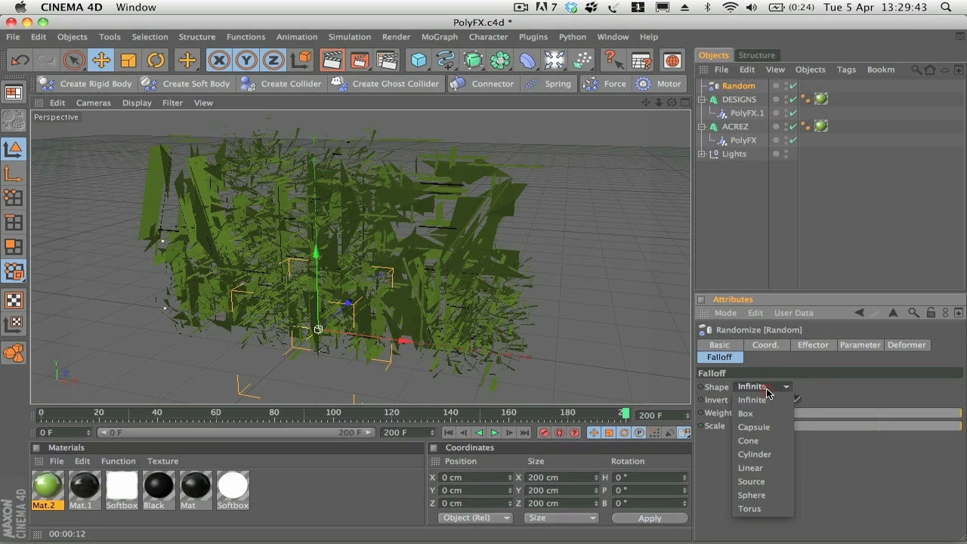
{"action": "left_click", "coordinate": [769, 495]}
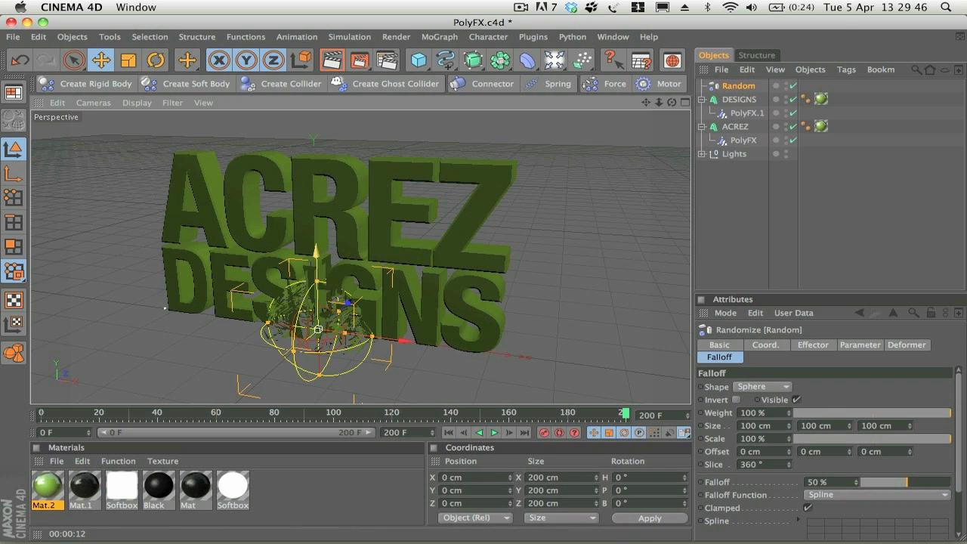
{"action": "left_click_drag", "start_coordinate": [325, 286], "coordinate": [325, 232]}
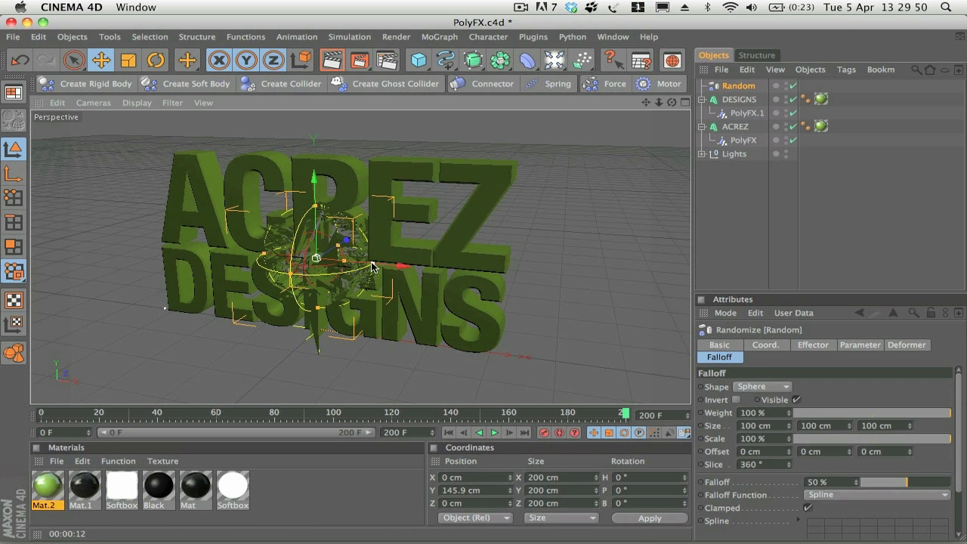
Scale the falloff sphere to about 411 × 279 × 240 cm so it encloses the lettering
{"action": "key", "text": "t"}
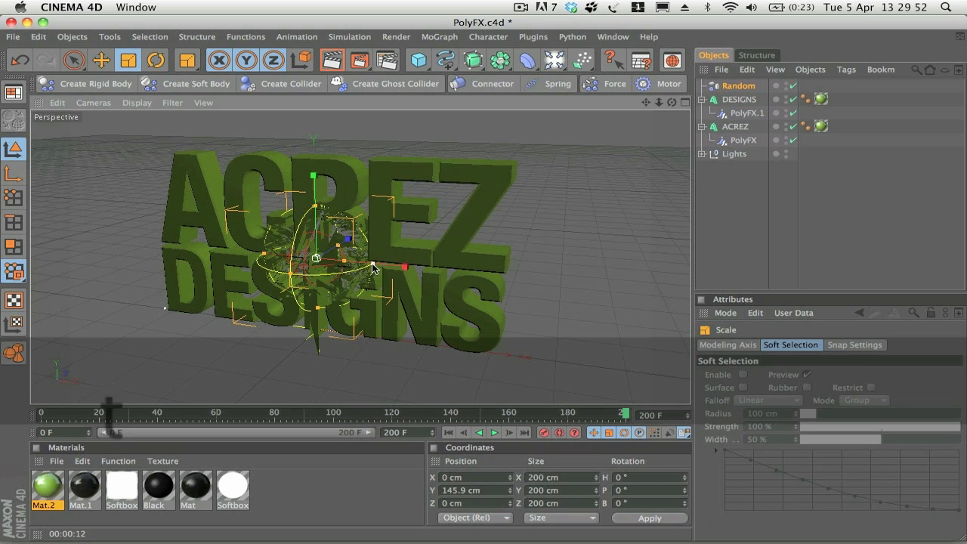
{"action": "left_click_drag", "start_coordinate": [373, 265], "coordinate": [498, 266]}
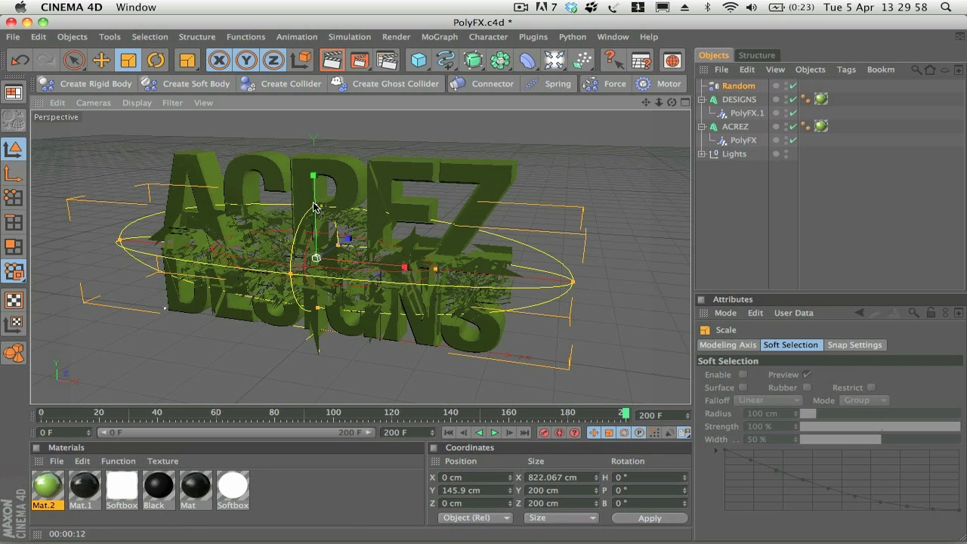
{"action": "mouse_move", "coordinate": [314, 206]}
{"action": "left_mouse_down"}
{"action": "mouse_move", "coordinate": [315, 133]}
{"action": "mouse_move", "coordinate": [315, 206]}
{"action": "left_mouse_up"}
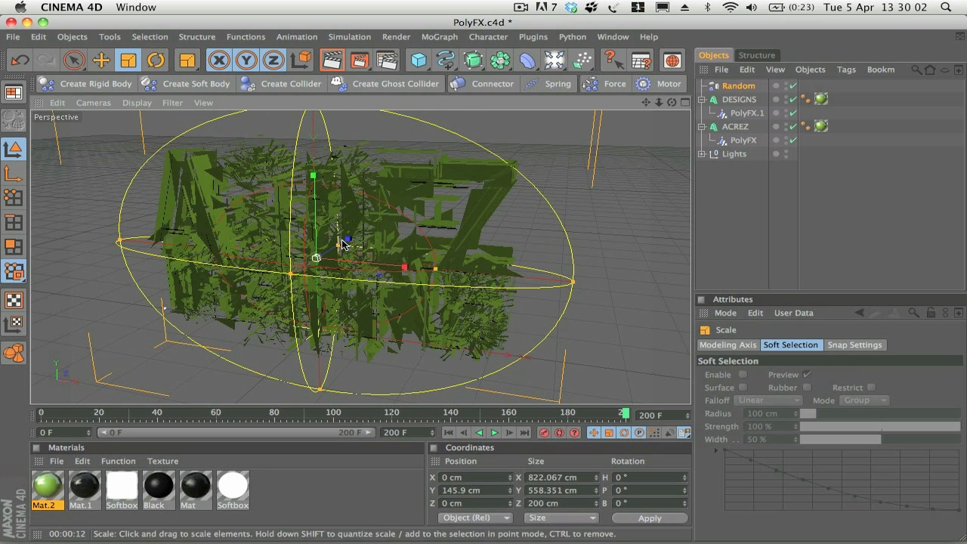
{"action": "left_click_drag", "start_coordinate": [338, 247], "coordinate": [363, 229]}
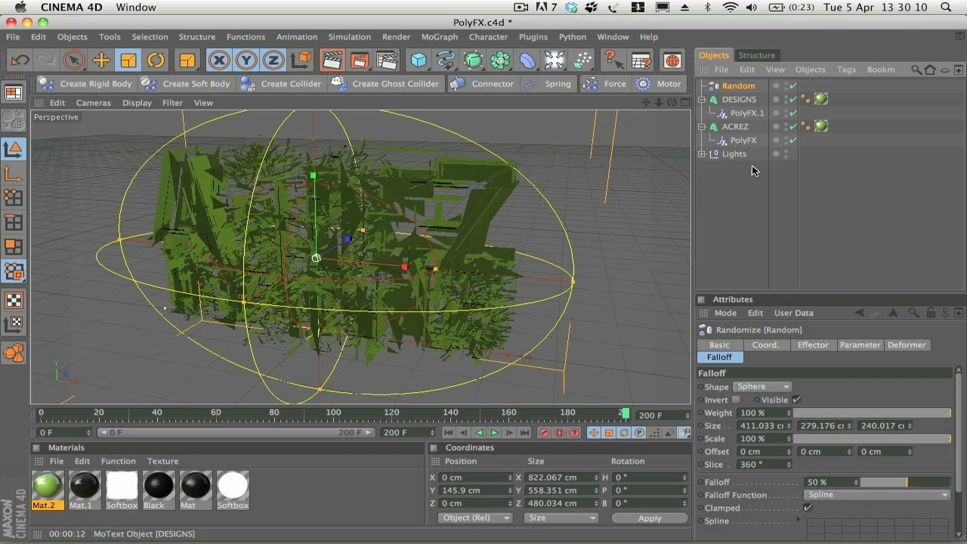
{"action": "left_click", "coordinate": [811, 345]}
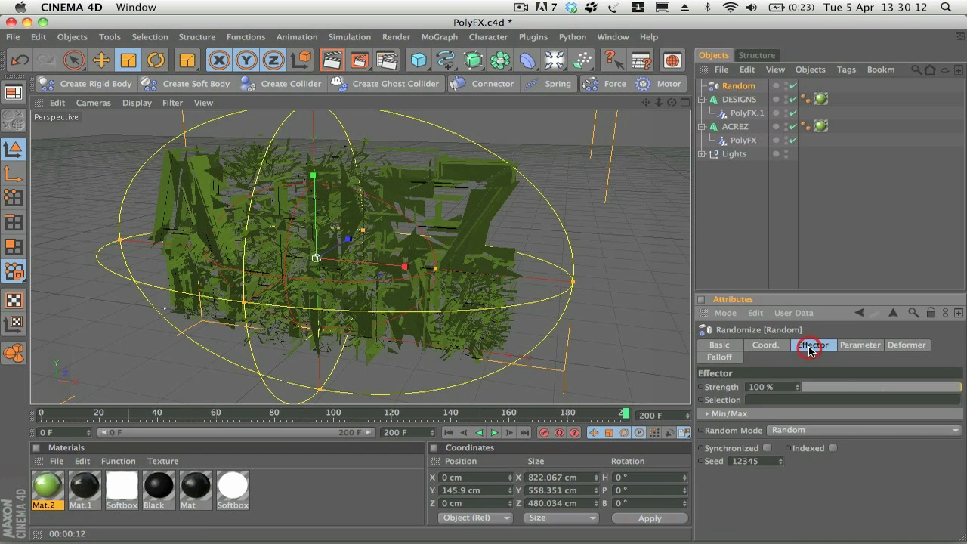
Slide the Random effector across the letters along X to preview the shattering
{"action": "left_click", "coordinate": [765, 345]}
{"action": "left_click_drag", "start_coordinate": [780, 386], "coordinate": [695, 387]}
{"action": "left_click_drag", "start_coordinate": [45, 232], "coordinate": [316, 257]}
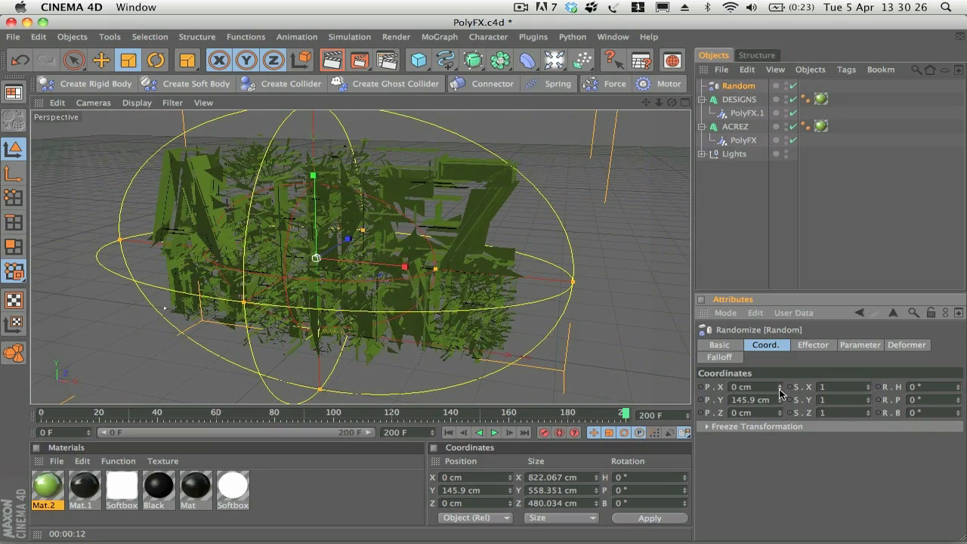
Raise the random position offsets to 1858, 1329 and 5352 cm and enable Scale
{"action": "left_click", "coordinate": [814, 347]}
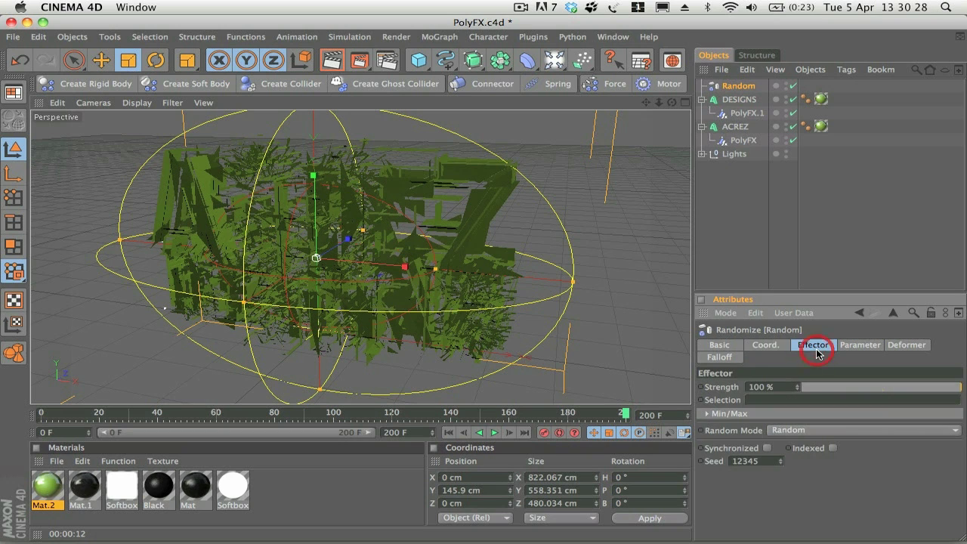
{"action": "left_click", "coordinate": [891, 345]}
{"action": "left_click", "coordinate": [853, 345]}
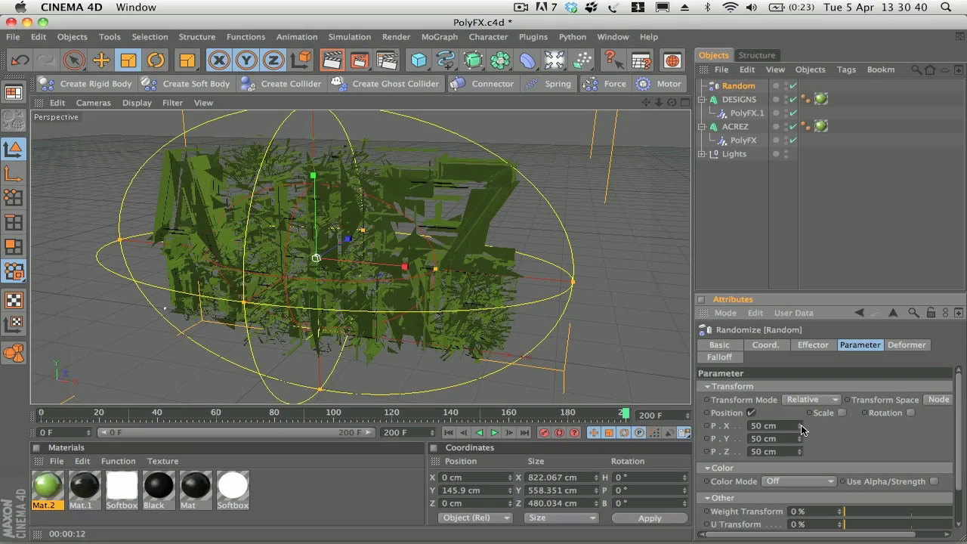
{"action": "left_click_drag", "start_coordinate": [800, 426], "coordinate": [799, 452]}
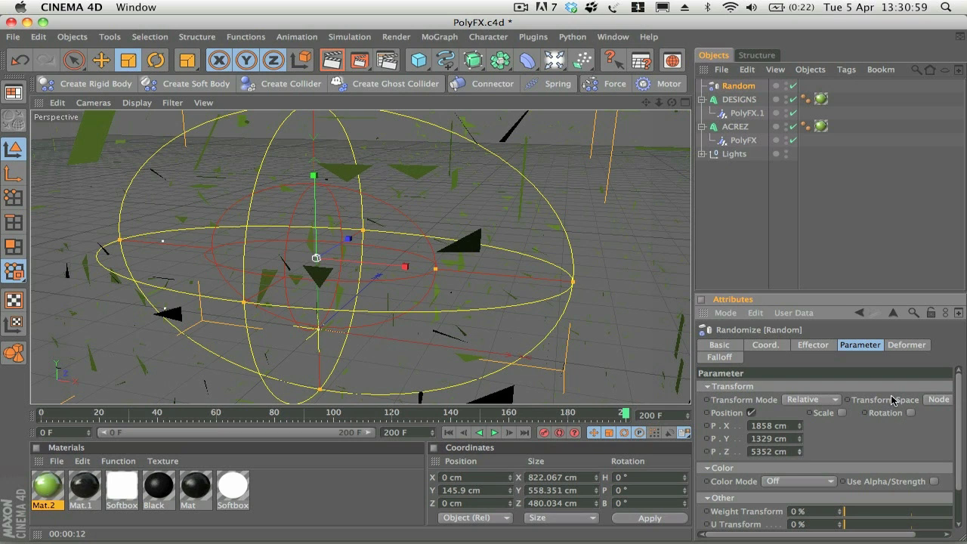
{"action": "left_click", "coordinate": [841, 413]}
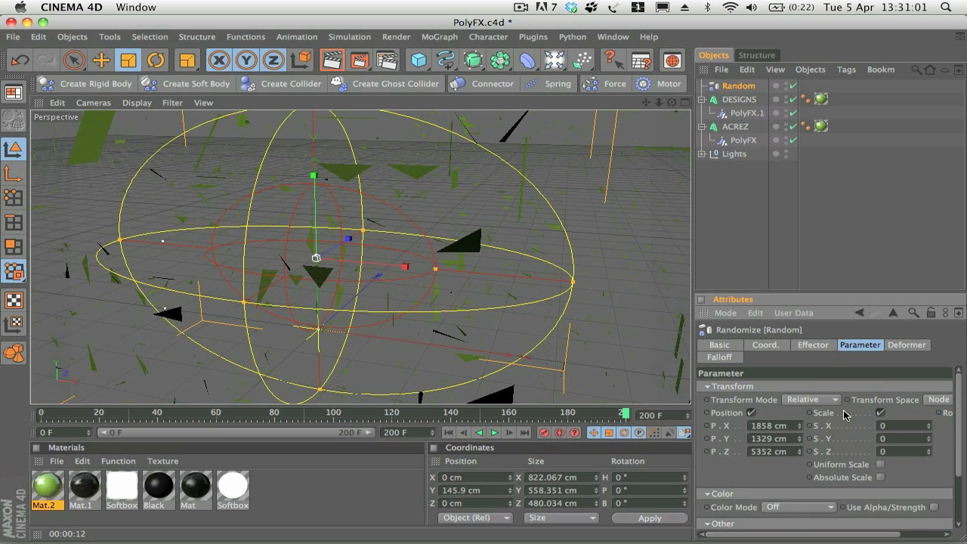
Swap Scale for Rotation in the Random effector, with rotations of about 278°, -359° and -448°
{"action": "left_click", "coordinate": [879, 413]}
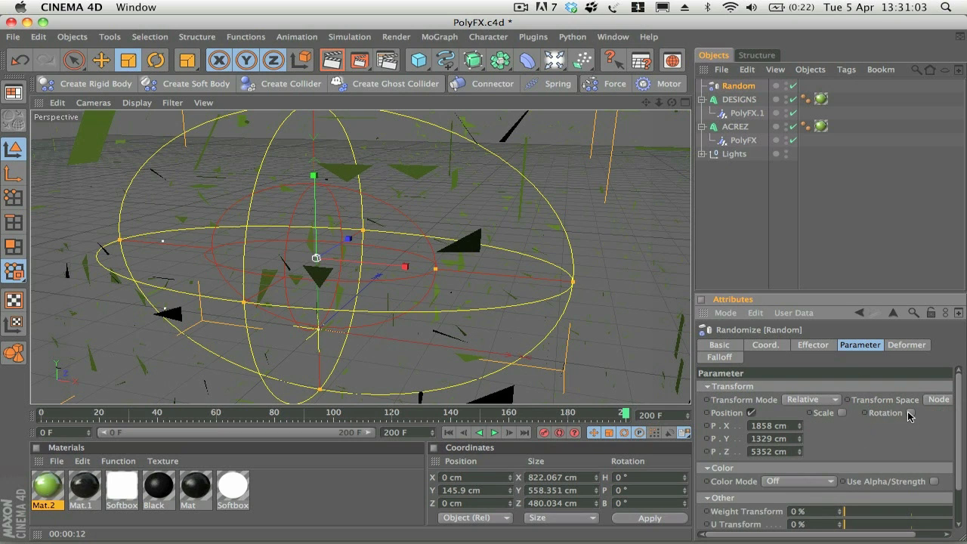
{"action": "left_click", "coordinate": [910, 413]}
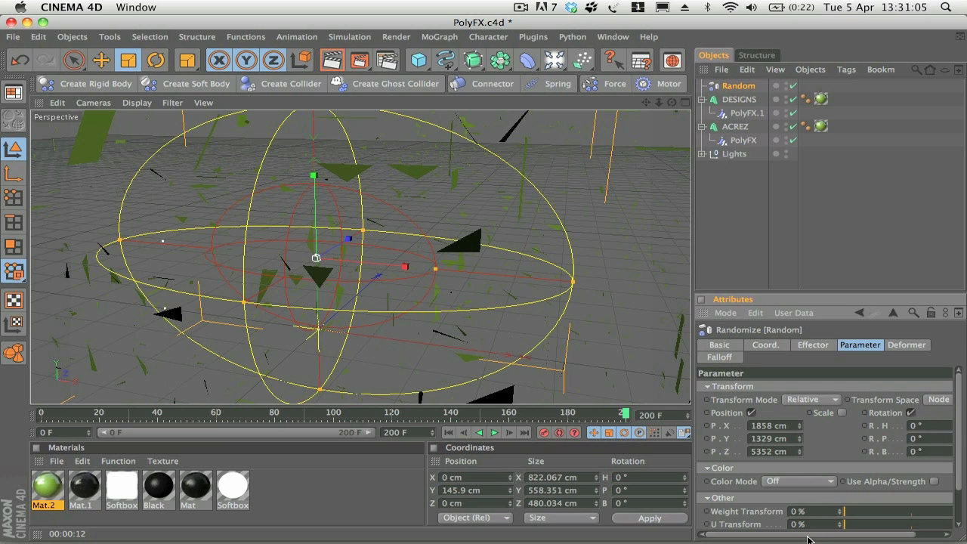
{"action": "left_click_drag", "start_coordinate": [808, 535], "coordinate": [837, 535]}
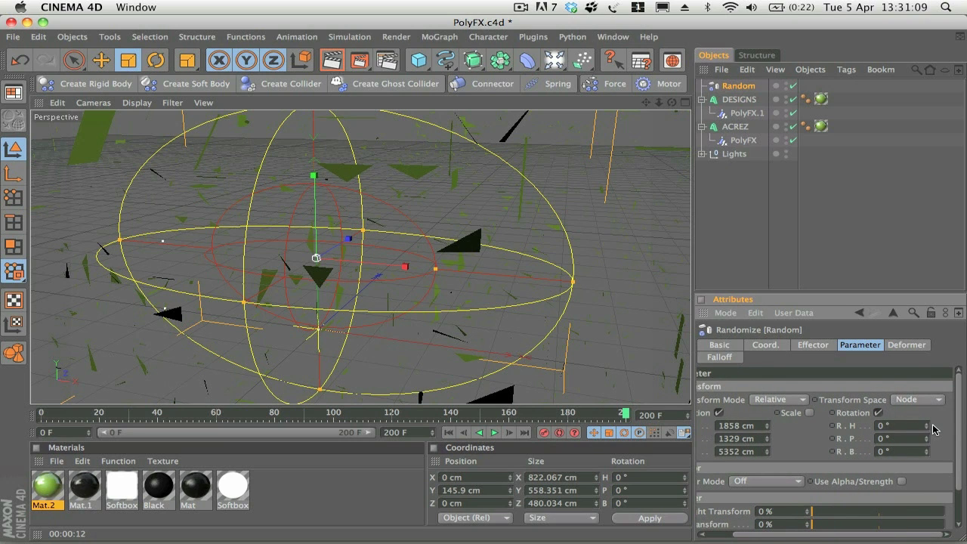
{"action": "left_click_drag", "start_coordinate": [927, 430], "coordinate": [925, 452]}
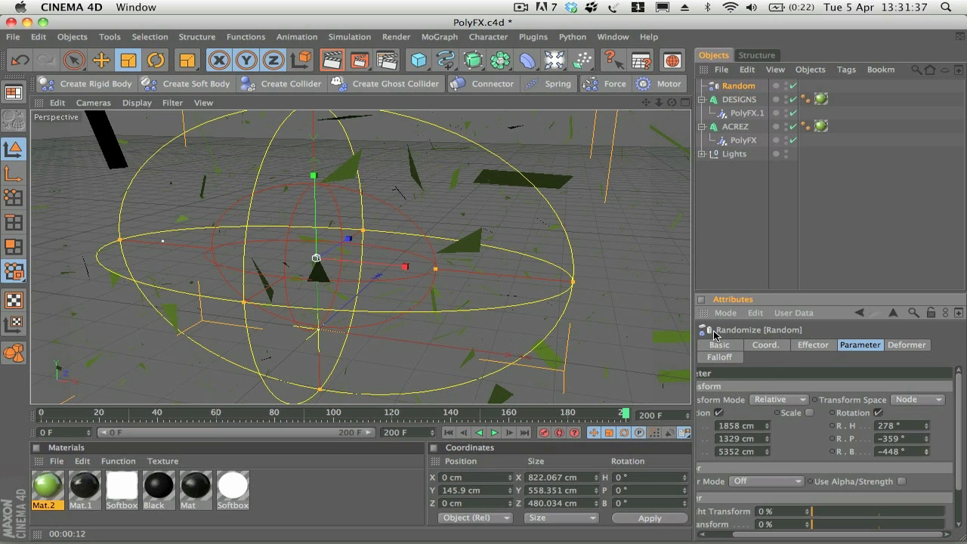
Lower the falloff Weight toward 0% to preview the letters reassembling
{"action": "left_click", "coordinate": [719, 356]}
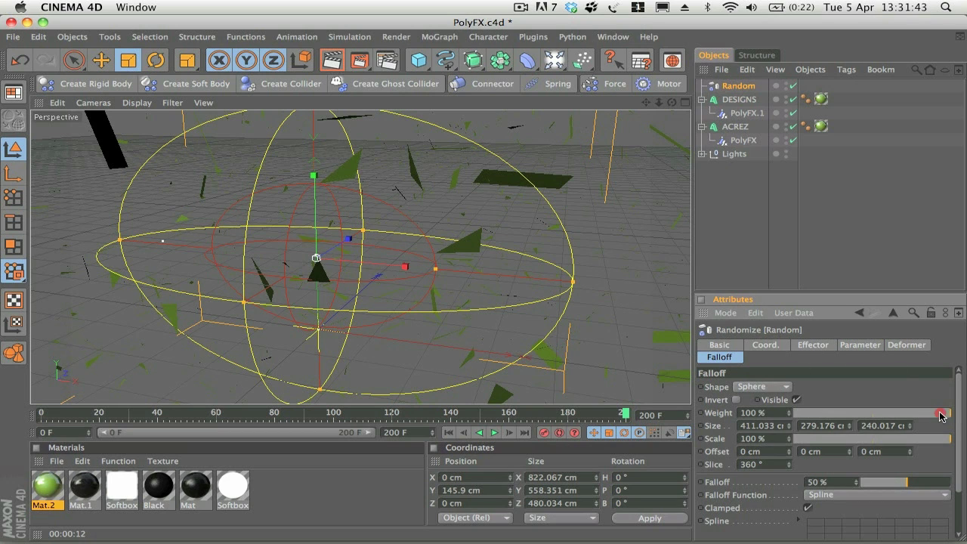
{"action": "left_click_drag", "start_coordinate": [940, 416], "coordinate": [964, 406]}
{"action": "left_click_drag", "start_coordinate": [953, 413], "coordinate": [964, 443]}
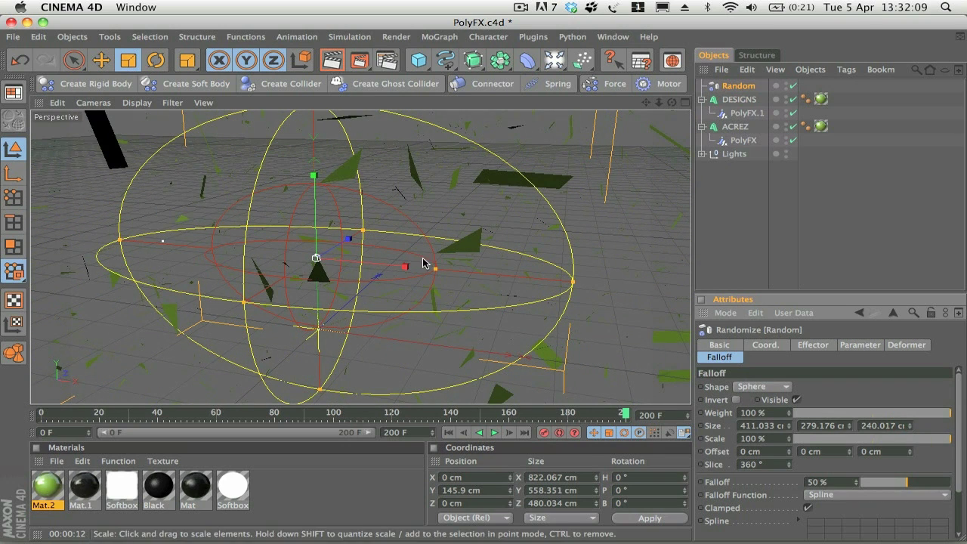
Nudge the Random effector slightly along X and retest the Weight, leaving it at 100%
{"action": "key", "text": "e"}
{"action": "mouse_move", "coordinate": [401, 265]}
{"action": "left_mouse_down"}
{"action": "mouse_move", "coordinate": [476, 267]}
{"action": "mouse_move", "coordinate": [406, 267]}
{"action": "left_mouse_up"}
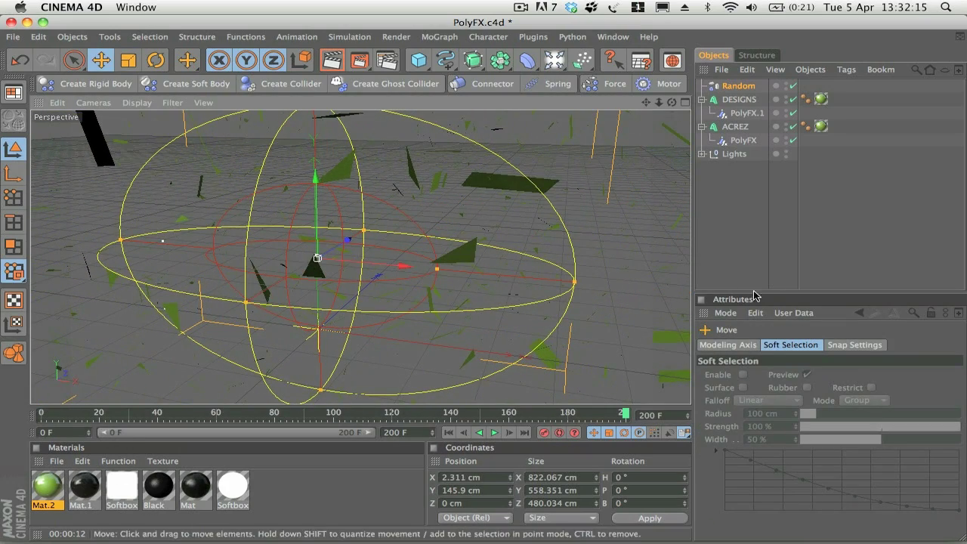
{"action": "left_click", "coordinate": [733, 85]}
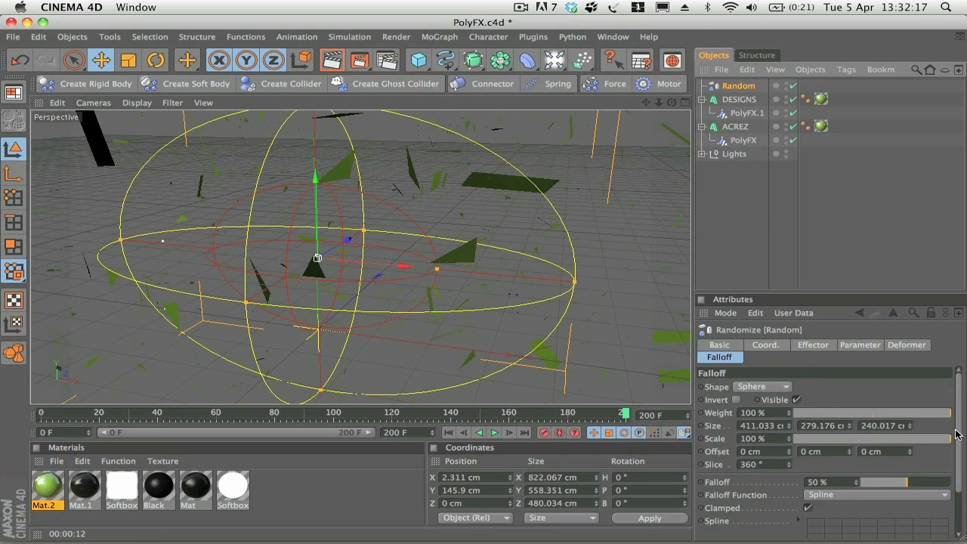
{"action": "mouse_move", "coordinate": [945, 414]}
{"action": "left_mouse_down"}
{"action": "mouse_move", "coordinate": [782, 420]}
{"action": "mouse_move", "coordinate": [949, 411]}
{"action": "left_mouse_up"}
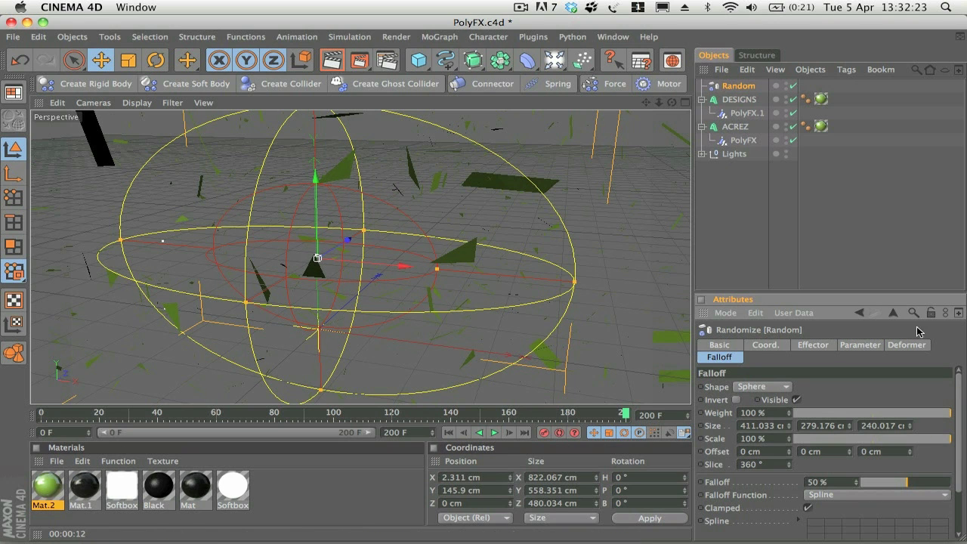
{"action": "mouse_move", "coordinate": [567, 538]}
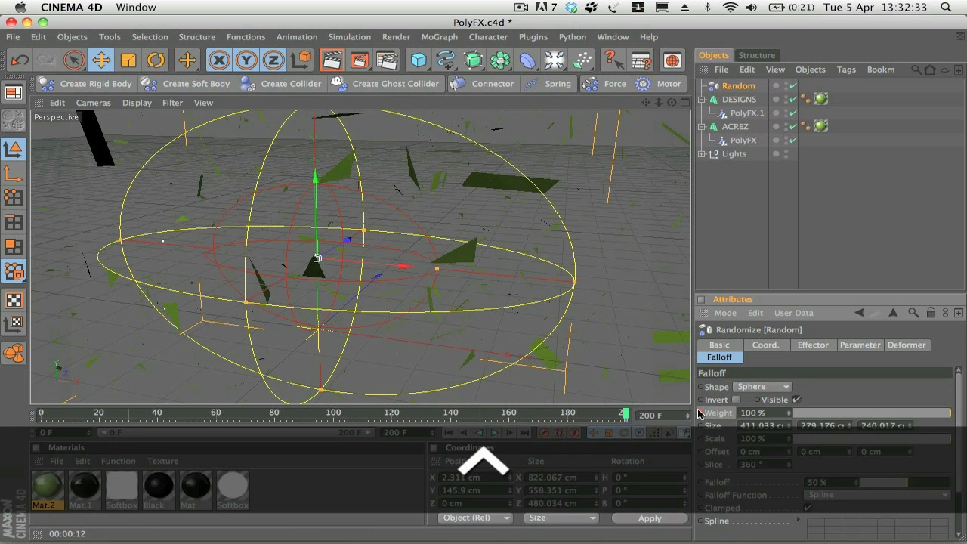
Keyframe the Random effector's Weight at 100% on frame 0 and 0% on frame 200
{"action": "left_click", "coordinate": [449, 433]}
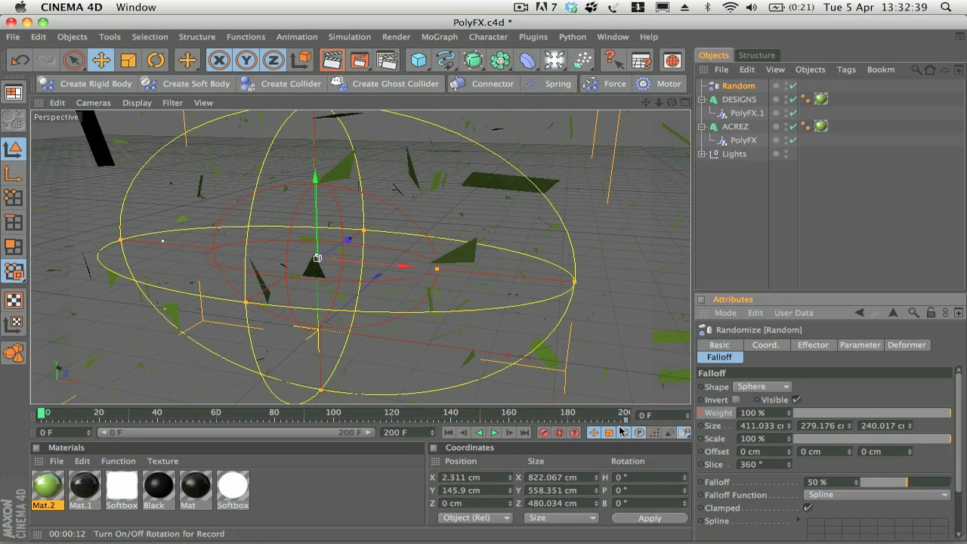
{"action": "left_click", "coordinate": [701, 414]}
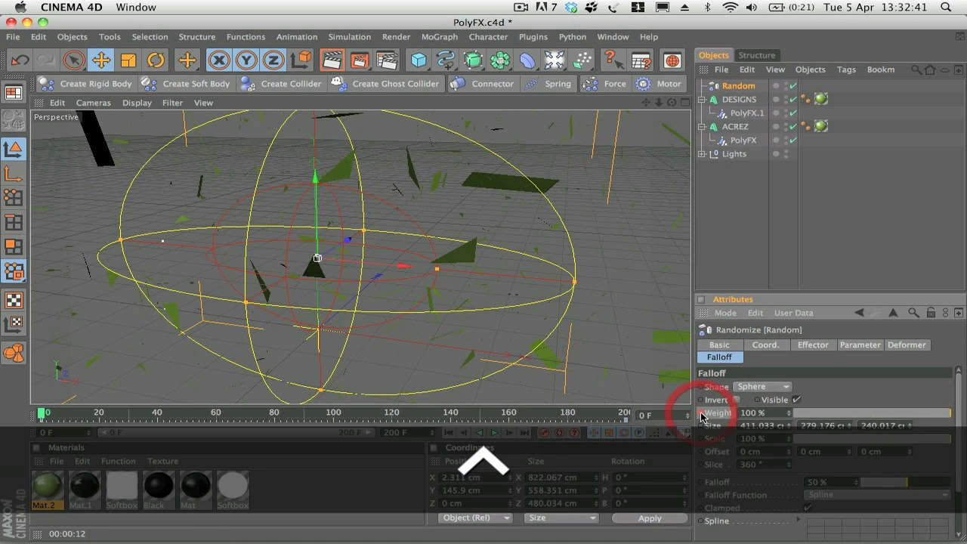
{"action": "left_click_drag", "start_coordinate": [574, 414], "coordinate": [627, 414]}
{"action": "left_click_drag", "start_coordinate": [888, 417], "coordinate": [774, 414]}
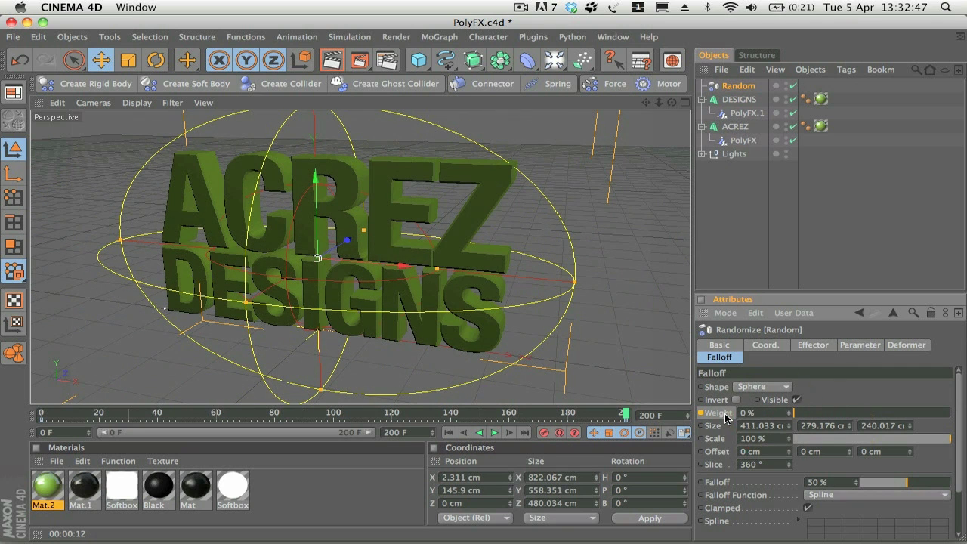
{"action": "key", "text": "ctrl"}
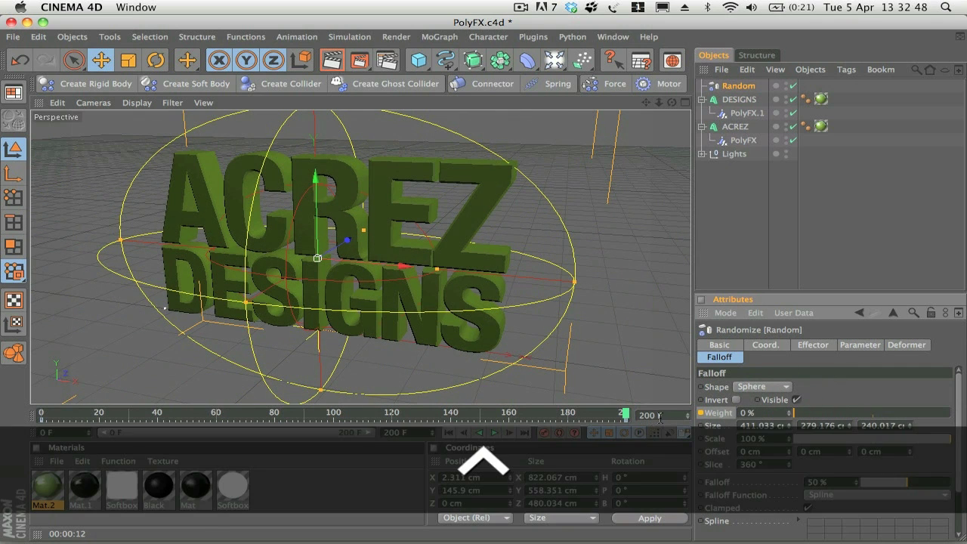
{"action": "left_click", "coordinate": [700, 413], "text": "ctrl"}
Play the animation to preview the shards reassembling, then return to frame 0
{"action": "left_click", "coordinate": [495, 432]}
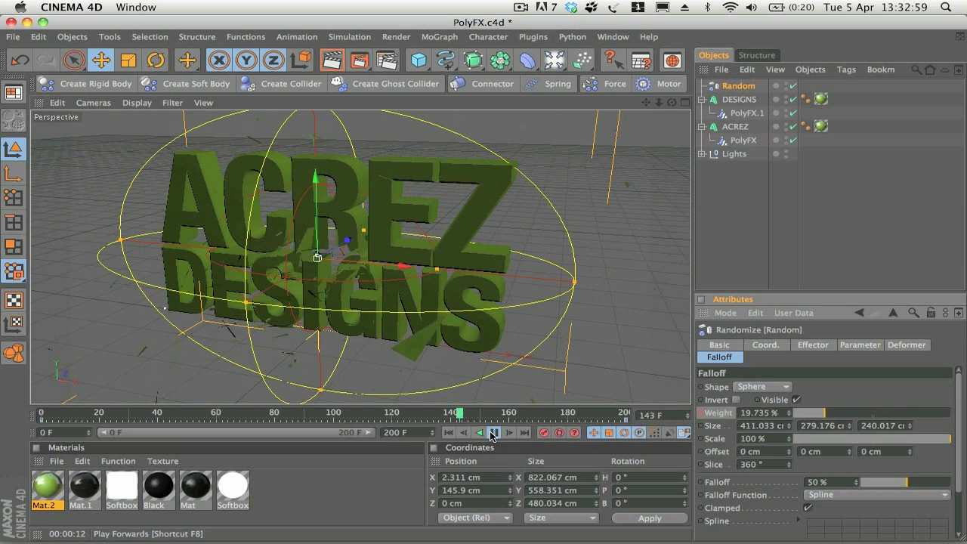
{"action": "left_click", "coordinate": [492, 433]}
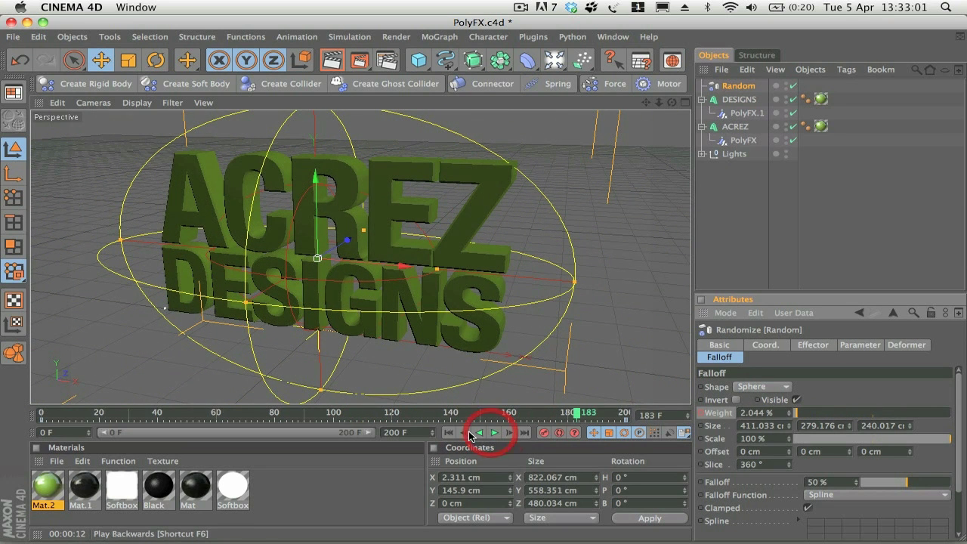
{"action": "left_click", "coordinate": [448, 432]}
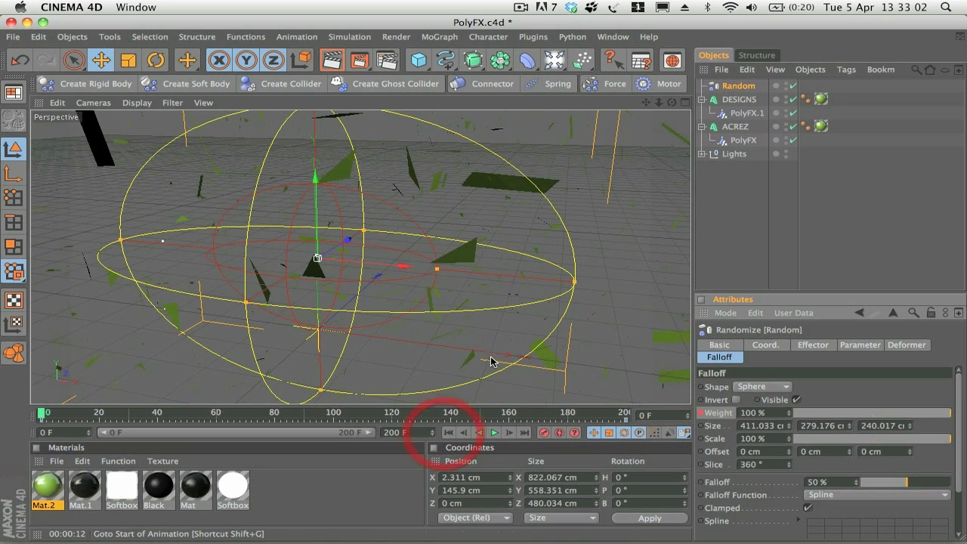
{"action": "left_click", "coordinate": [553, 60]}
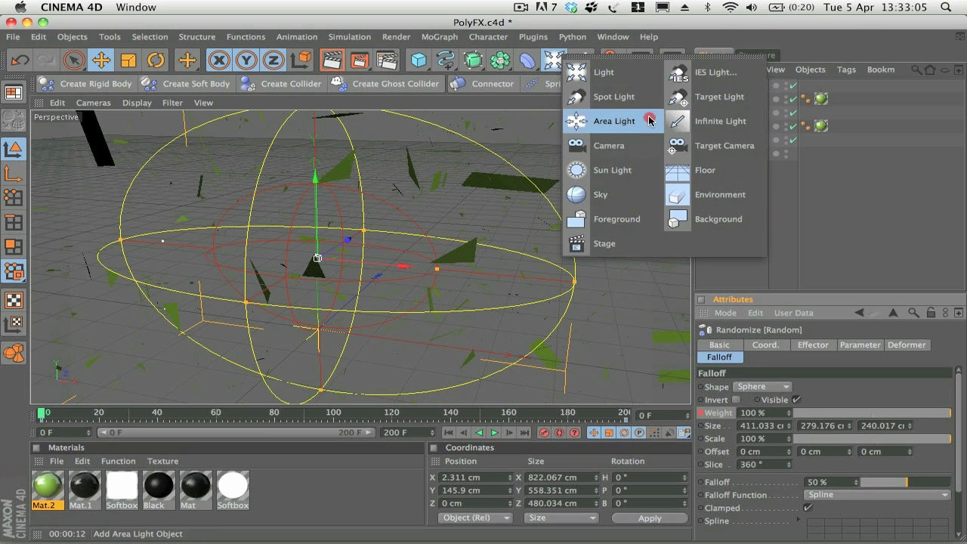
Add a camera, view through it, and orbit and pan to a low front angle
{"action": "left_click", "coordinate": [594, 147]}
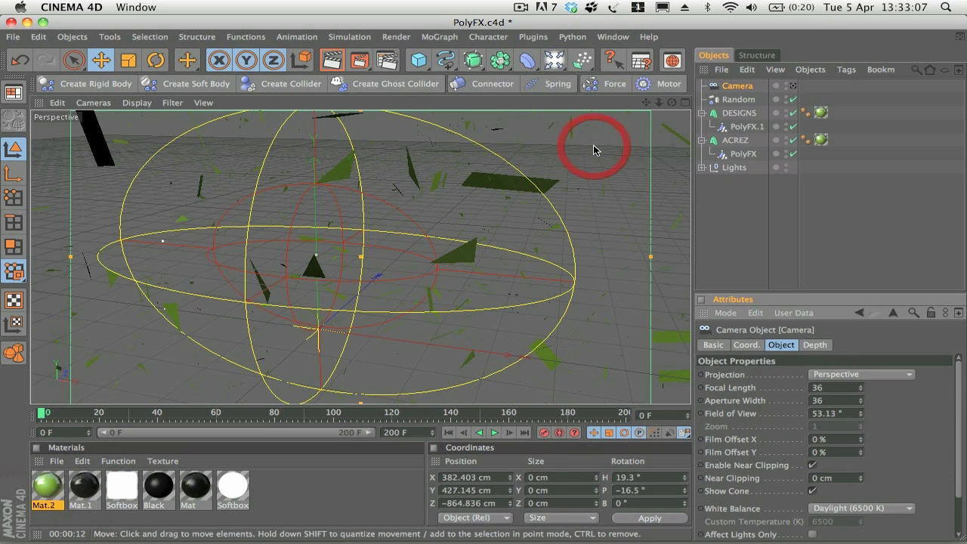
{"action": "left_click", "coordinate": [794, 87]}
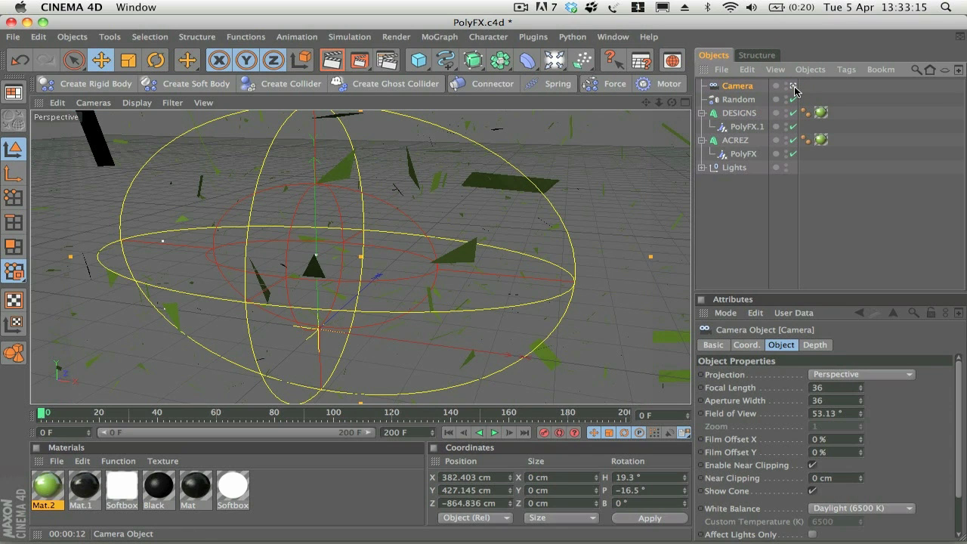
{"action": "left_click_drag", "start_coordinate": [413, 219], "coordinate": [423, 154], "text": "alt"}
{"action": "middle_click_drag", "start_coordinate": [371, 181], "coordinate": [393, 217], "text": "alt"}
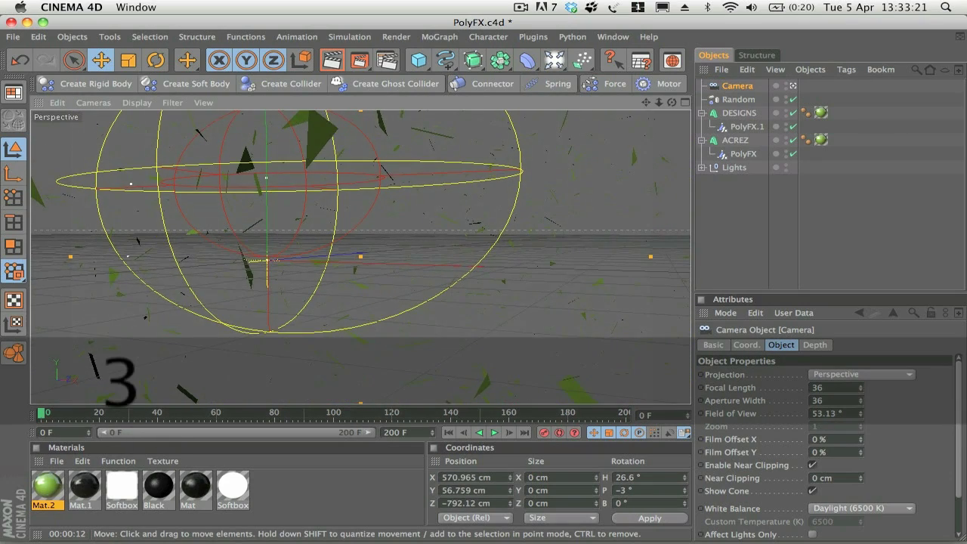
{"action": "left_click_drag", "start_coordinate": [393, 217], "coordinate": [391, 219], "text": "alt"}
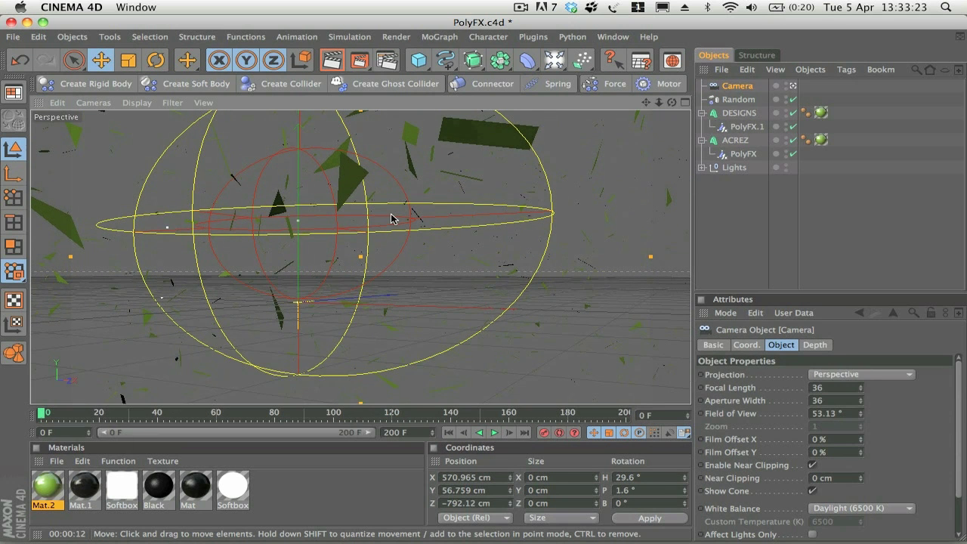
At frame 200, tilt the camera up slightly to frame the assembled ACREZ DESIGNS text
{"action": "left_click", "coordinate": [573, 412]}
{"action": "left_click", "coordinate": [625, 413]}
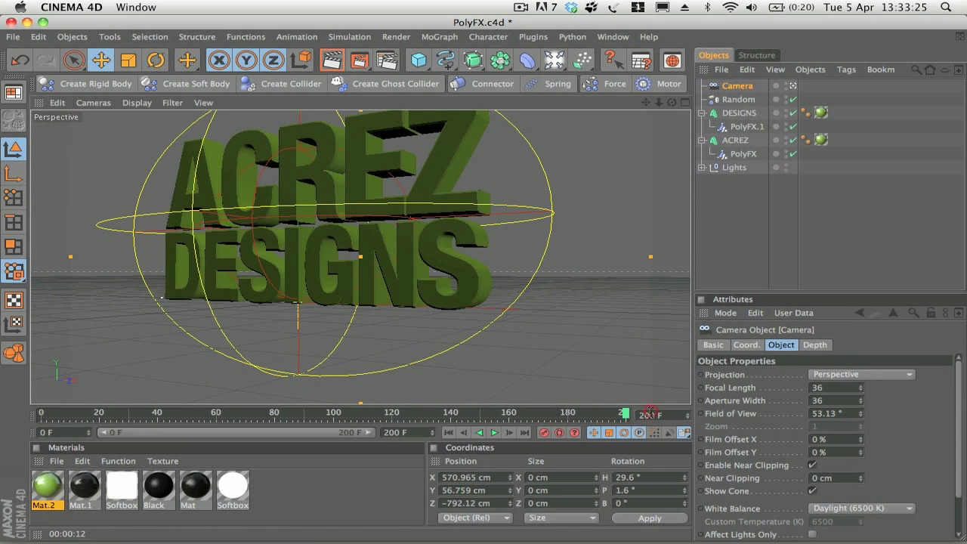
{"action": "key", "text": "3"}
{"action": "left_click_drag", "start_coordinate": [315, 215], "coordinate": [337, 227]}
{"action": "key", "text": "1"}
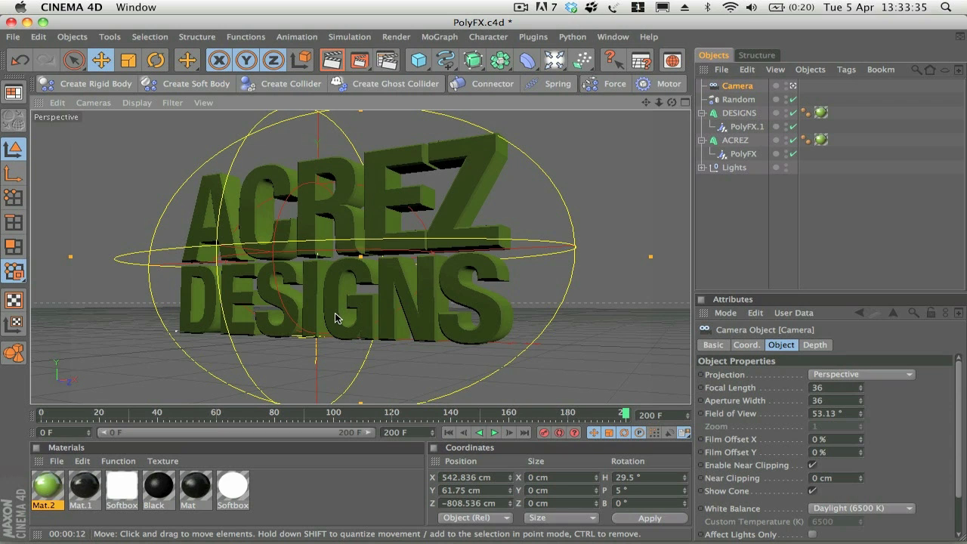
Reposition the camera to -438.821, 426.253, -878.411 cm at frame 0, then start playback
{"action": "left_click", "coordinate": [736, 85]}
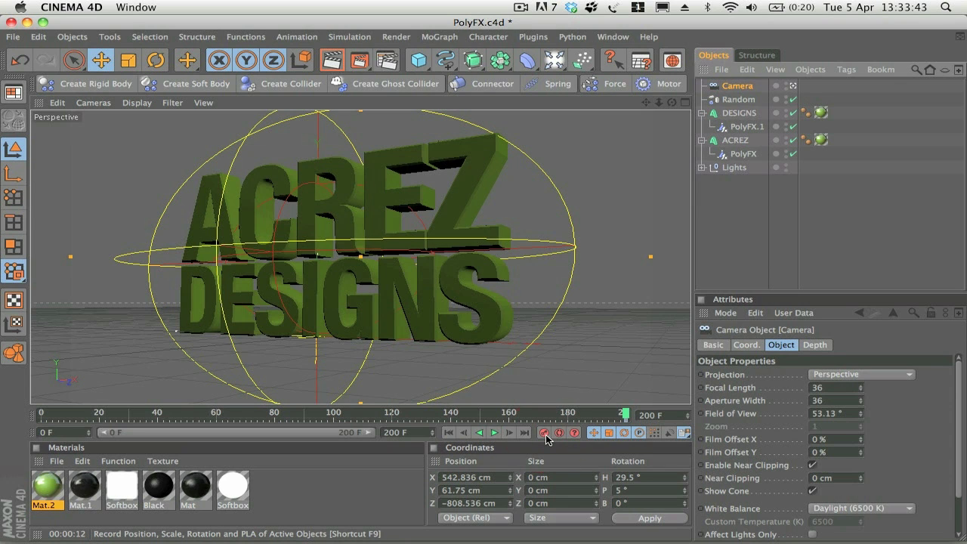
{"action": "left_click", "coordinate": [450, 435]}
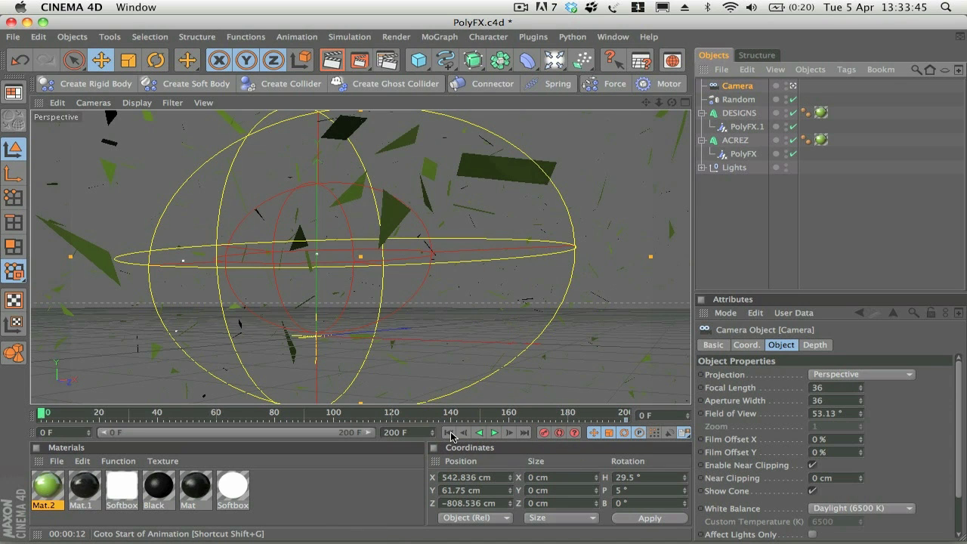
{"action": "left_click_drag", "start_coordinate": [419, 226], "coordinate": [325, 248], "text": "alt"}
{"action": "middle_click_drag", "start_coordinate": [324, 247], "coordinate": [450, 285], "text": "alt"}
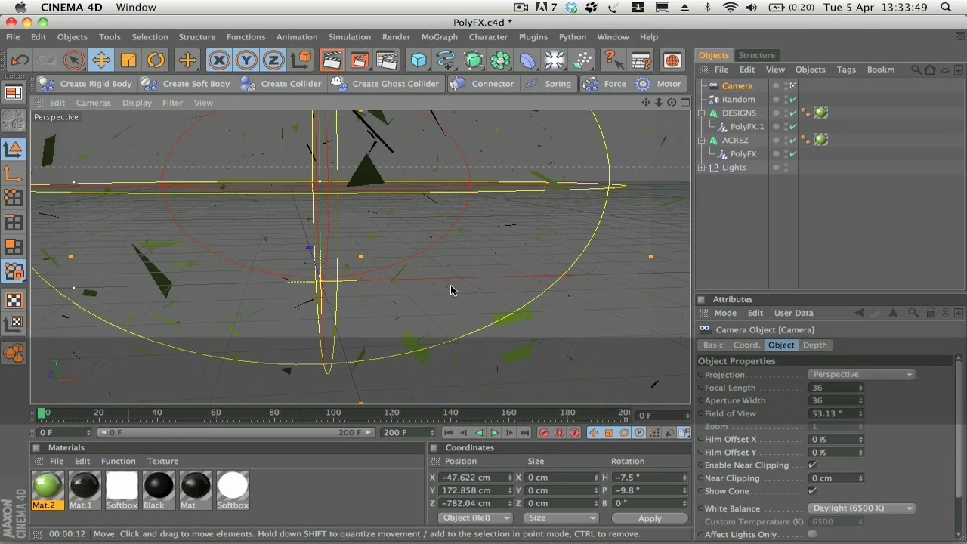
{"action": "left_click_drag", "start_coordinate": [450, 289], "coordinate": [413, 305], "text": "alt"}
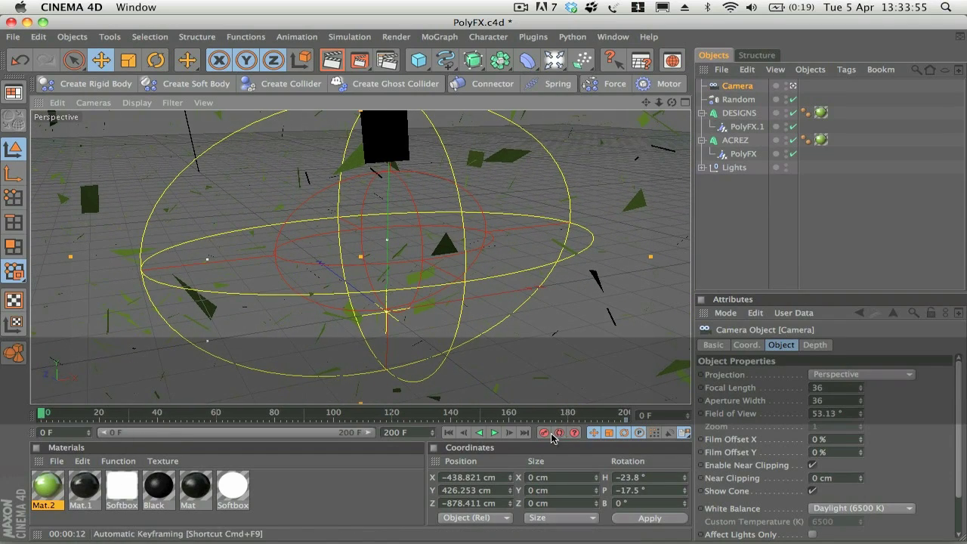
{"action": "left_click", "coordinate": [493, 433]}
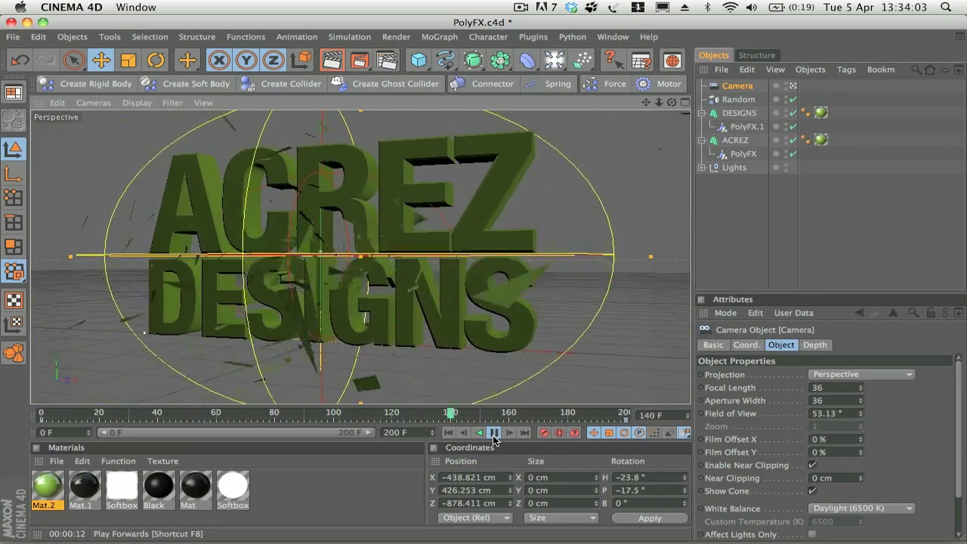
Pause at frame 184, render the active view, and select the Random effector
{"action": "left_click", "coordinate": [494, 433]}
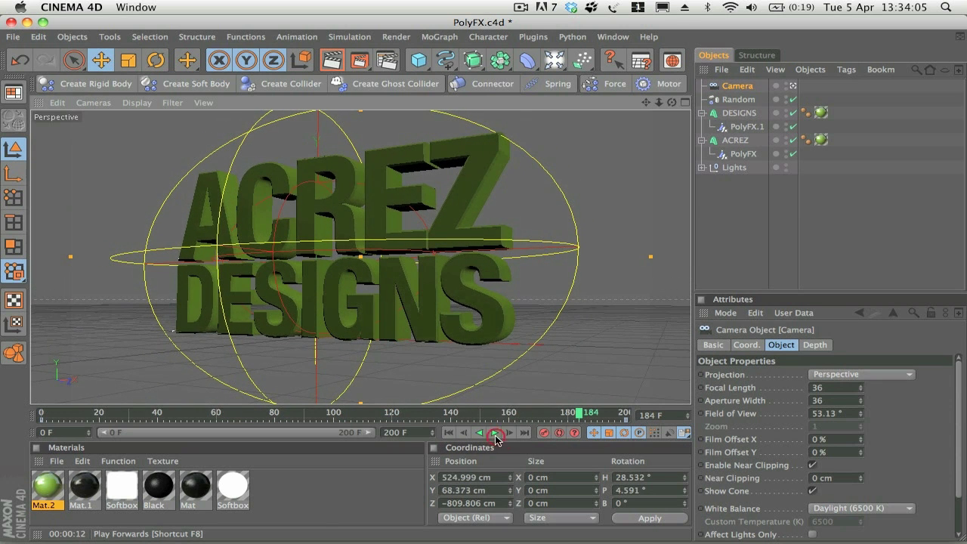
{"action": "left_click", "coordinate": [333, 62]}
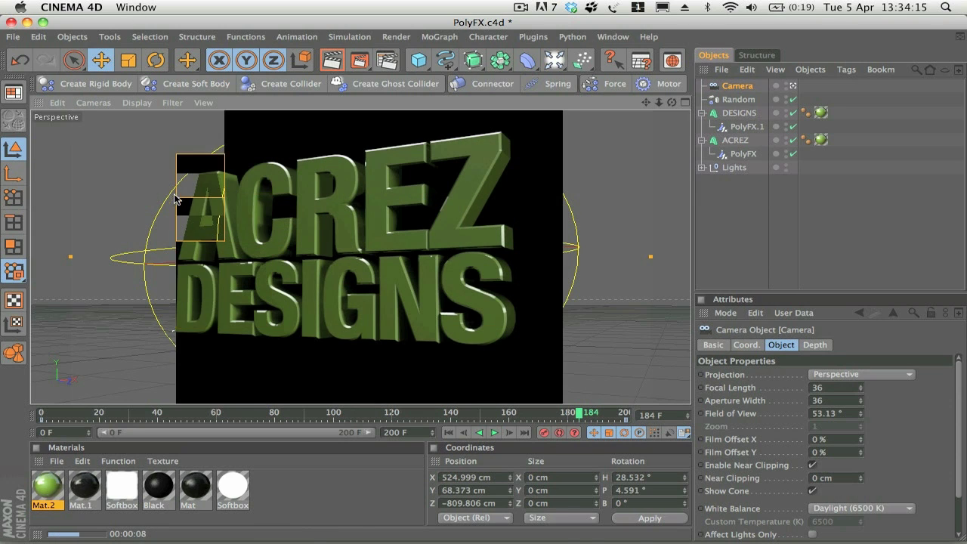
{"action": "left_click", "coordinate": [123, 203]}
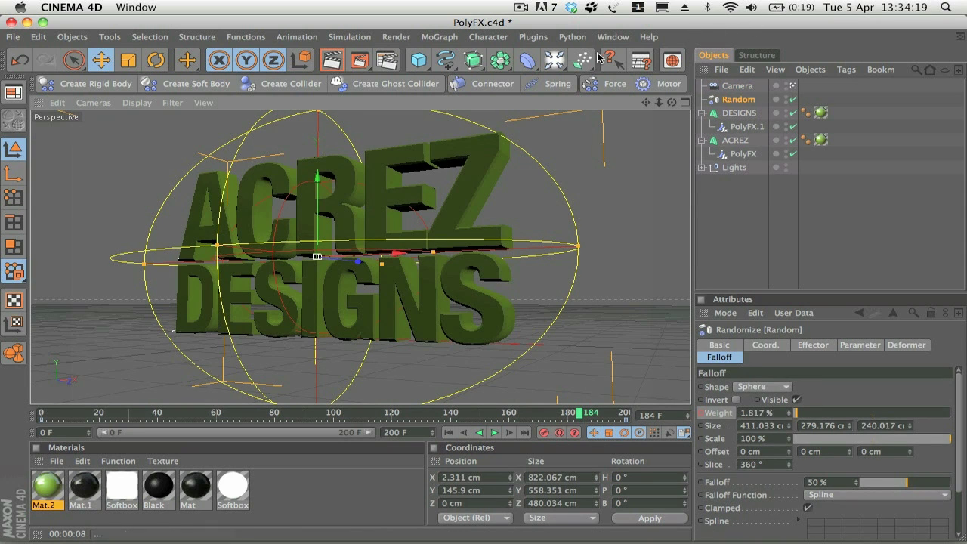
Add a Background object to the scene and create a new material, Mat.3
{"action": "left_click", "coordinate": [554, 60]}
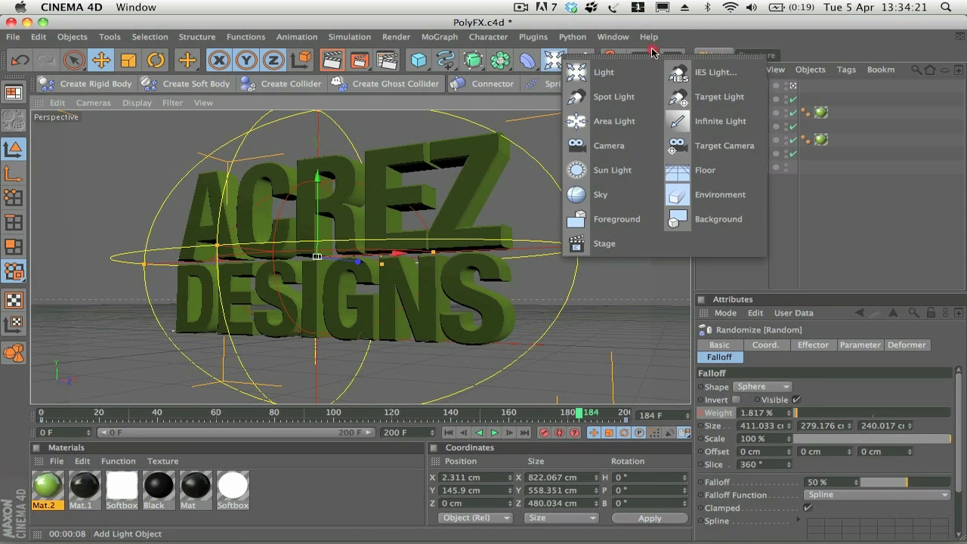
{"action": "left_click", "coordinate": [679, 218]}
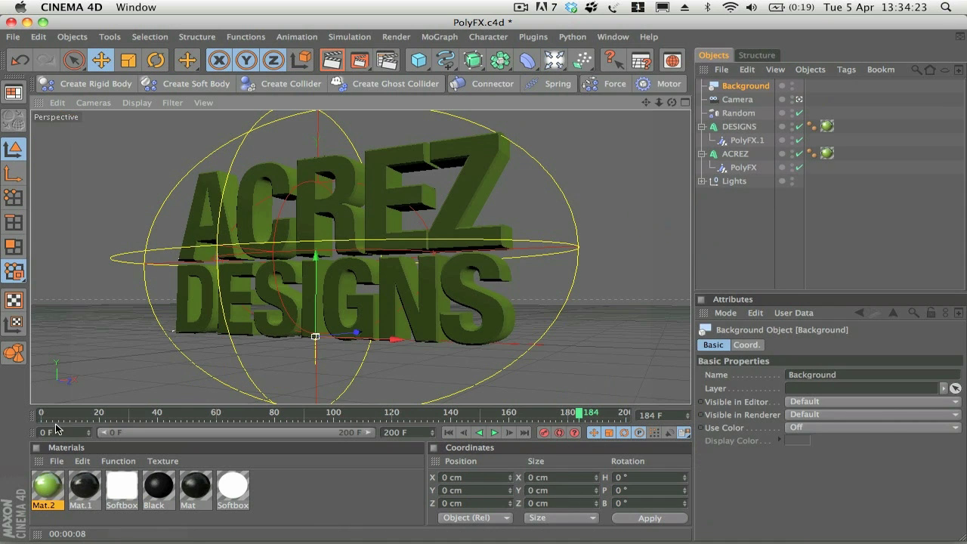
{"action": "left_click", "coordinate": [56, 460]}
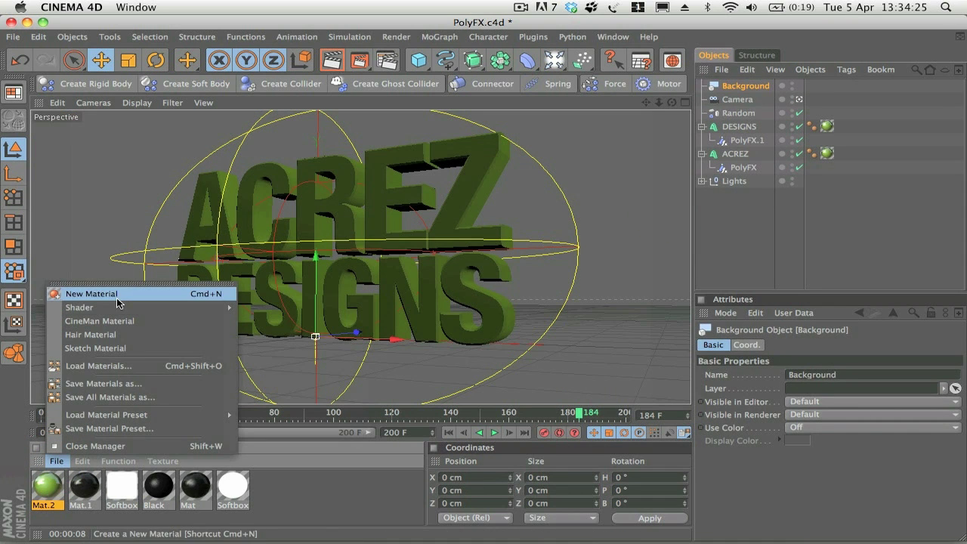
{"action": "left_click", "coordinate": [117, 294]}
Give Mat.3's Color channel a Gradient texture of type 2D – Circular
{"action": "double_click", "coordinate": [51, 483]}
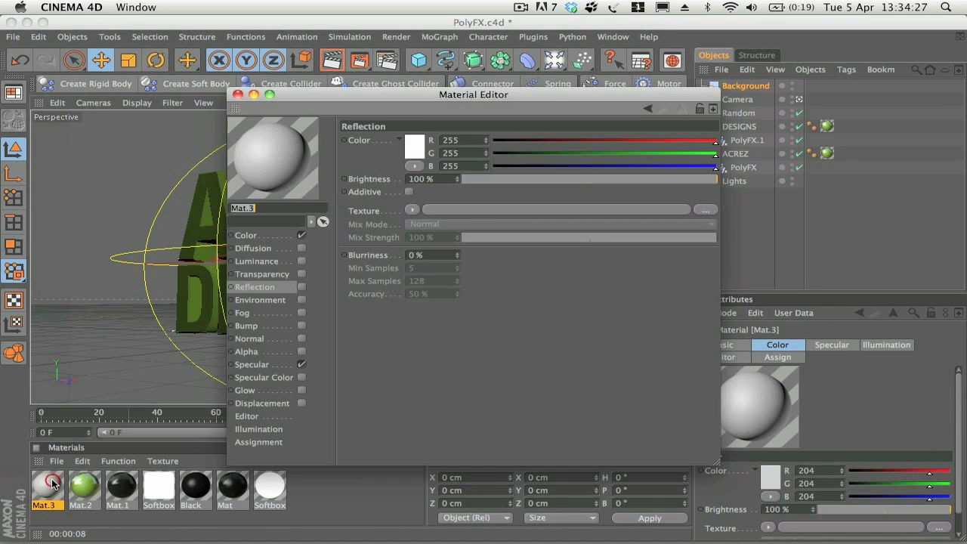
{"action": "left_click", "coordinate": [249, 236]}
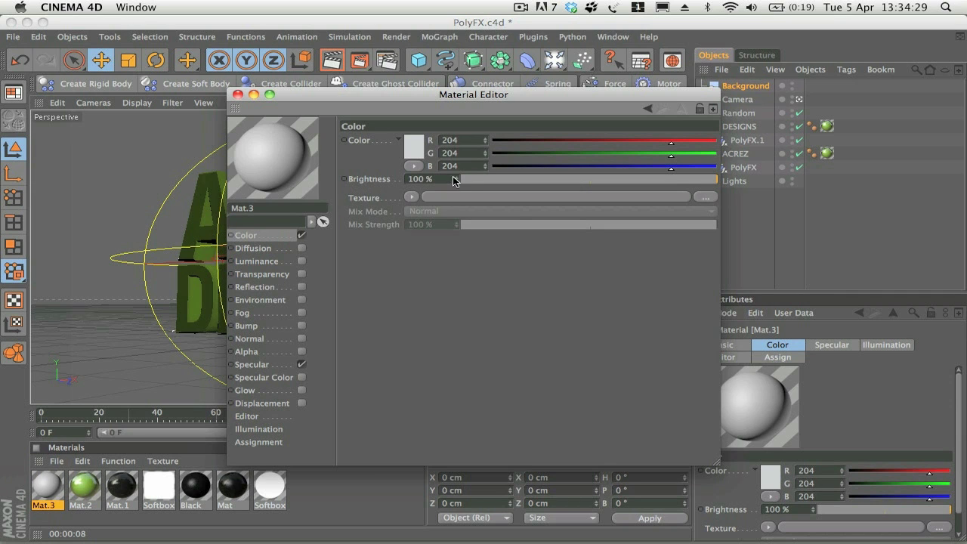
{"action": "left_click", "coordinate": [413, 197]}
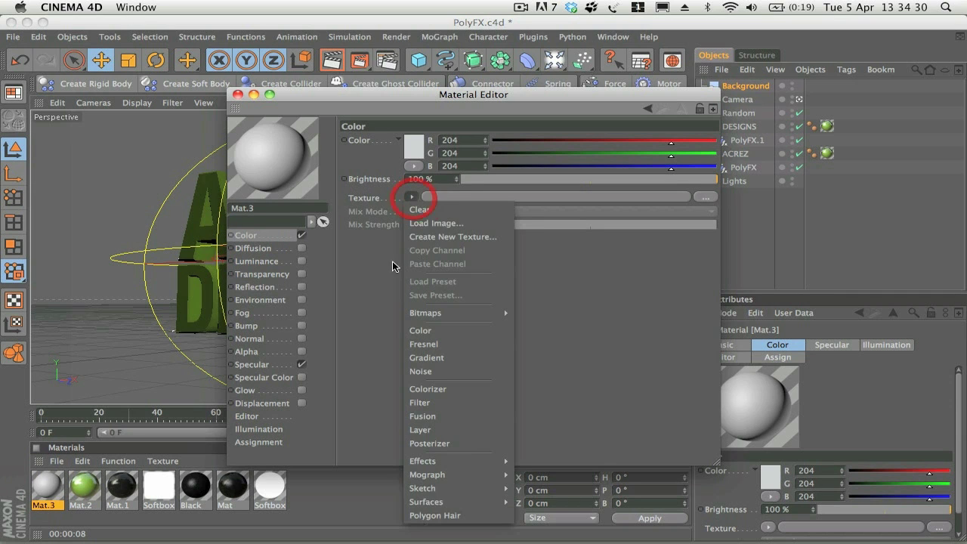
{"action": "left_click", "coordinate": [460, 358]}
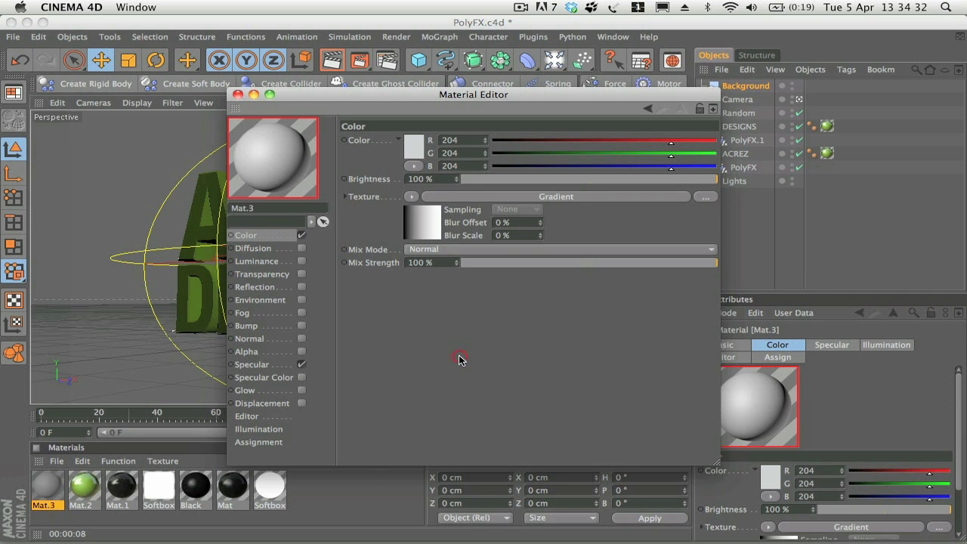
{"action": "left_click", "coordinate": [555, 198]}
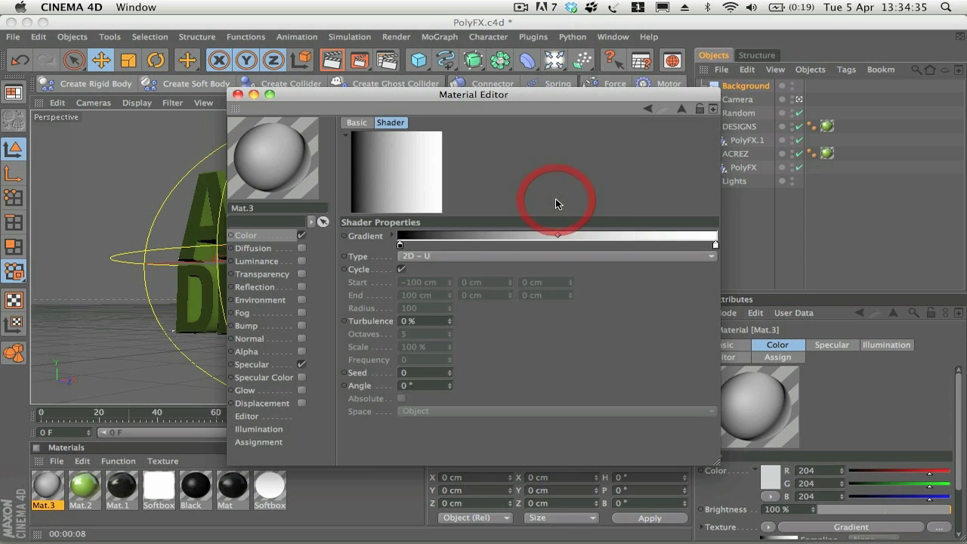
{"action": "left_click", "coordinate": [441, 257]}
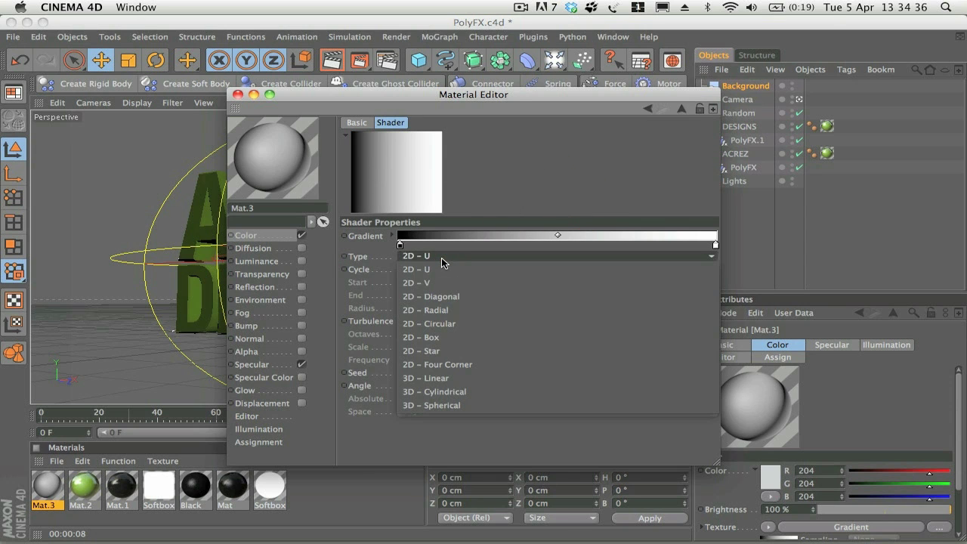
{"action": "left_click", "coordinate": [454, 324]}
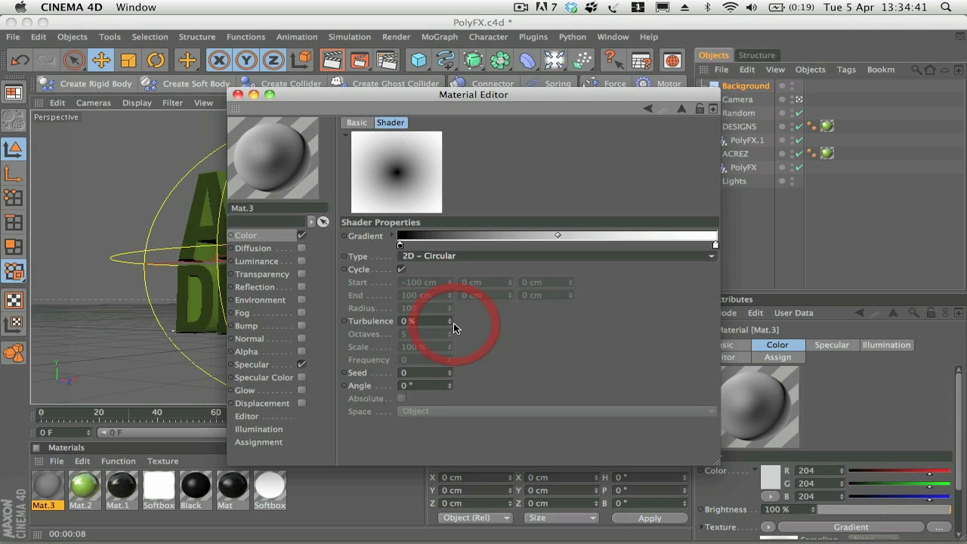
Set Mat.3's gradient to dark green on the left and black on the right, and disable Specular
{"action": "double_click", "coordinate": [400, 247]}
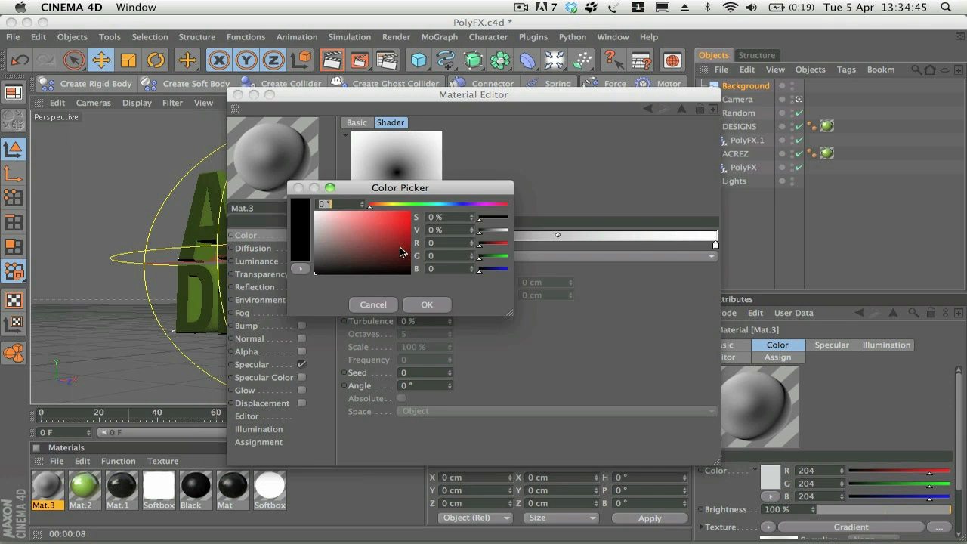
{"action": "left_click_drag", "start_coordinate": [408, 204], "coordinate": [426, 266]}
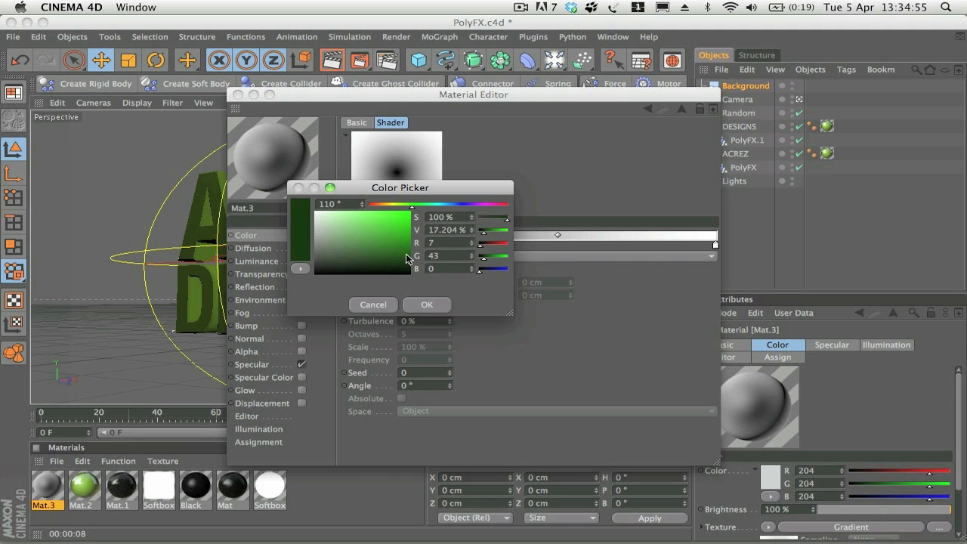
{"action": "left_click_drag", "start_coordinate": [407, 256], "coordinate": [417, 280]}
{"action": "left_click", "coordinate": [427, 302]}
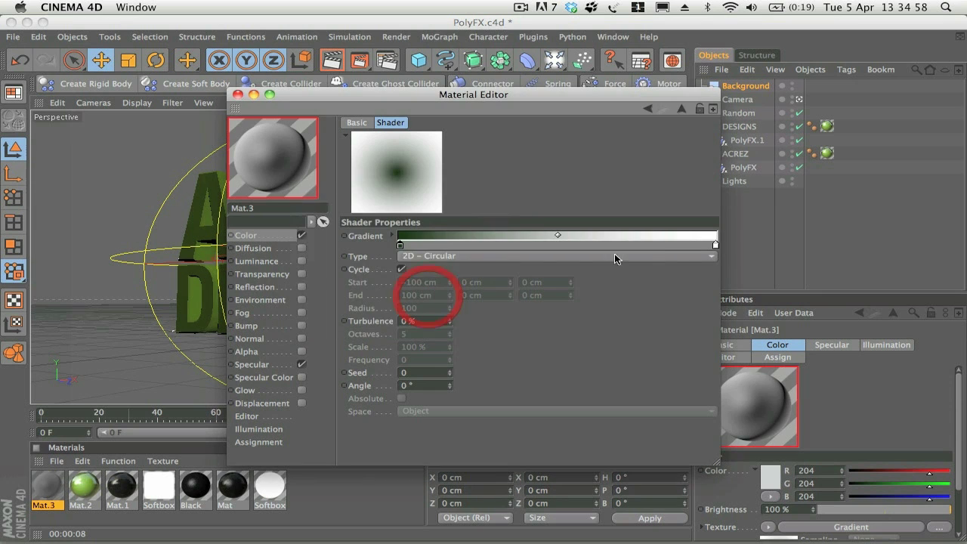
{"action": "double_click", "coordinate": [716, 246]}
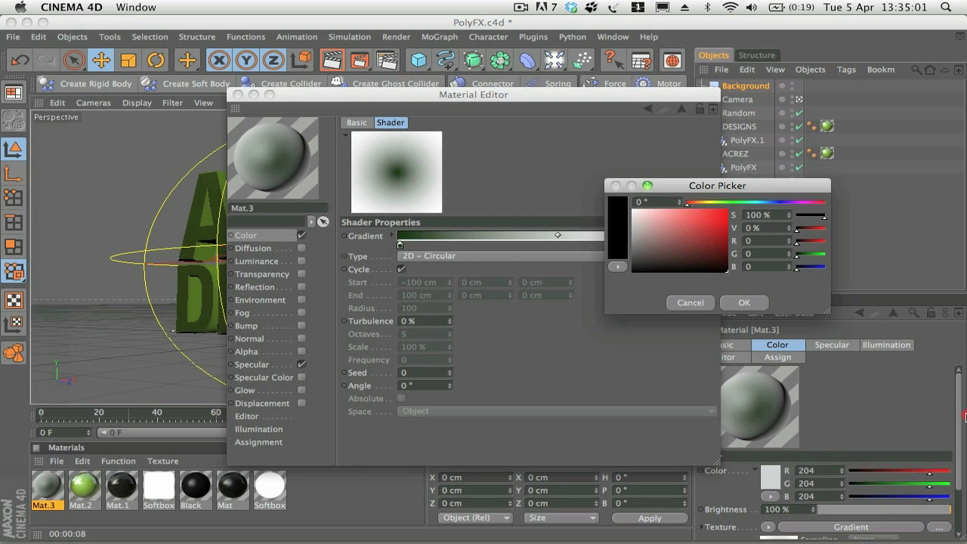
{"action": "left_click", "coordinate": [745, 301]}
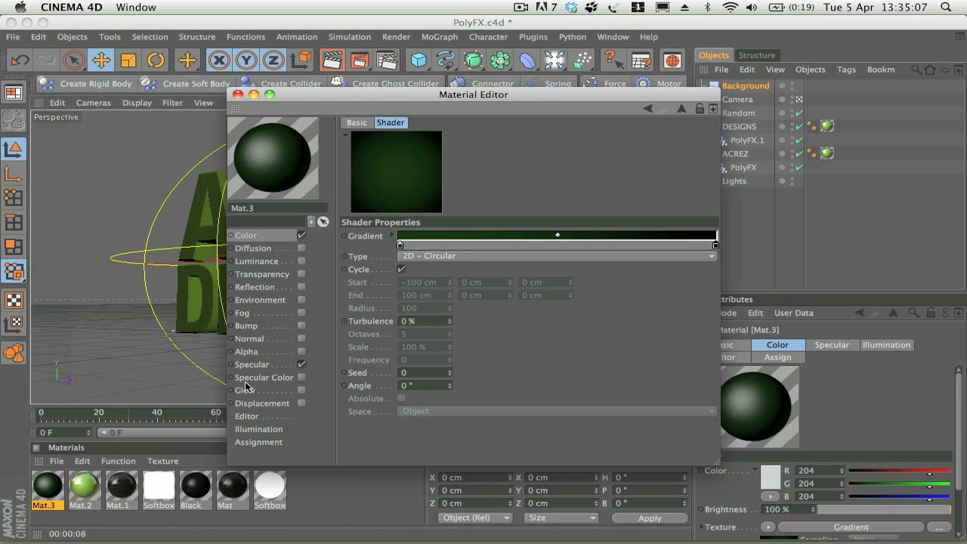
{"action": "left_click", "coordinate": [302, 364]}
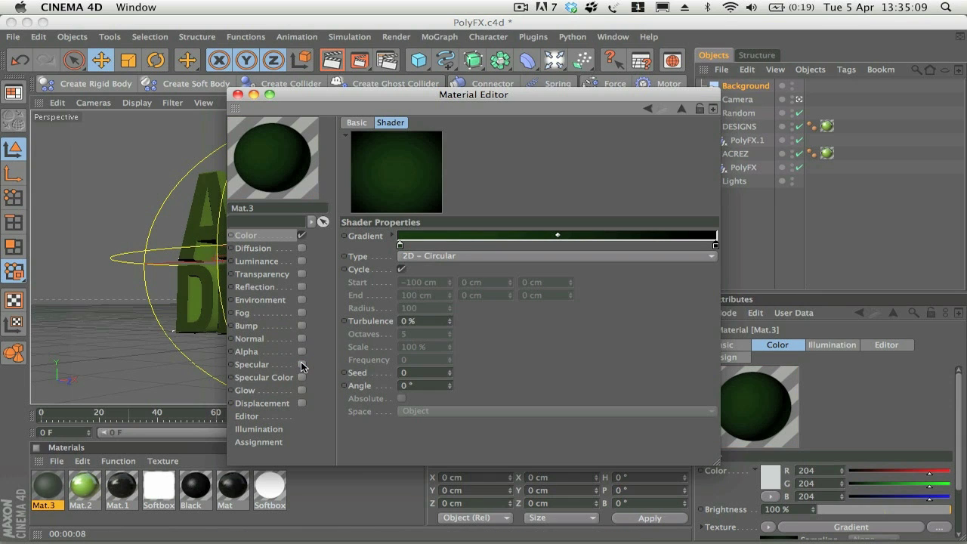
Put Mat.3 on the Background object and render ACREZ DESIGNS against the dark green radial backdrop
{"action": "left_click", "coordinate": [238, 95]}
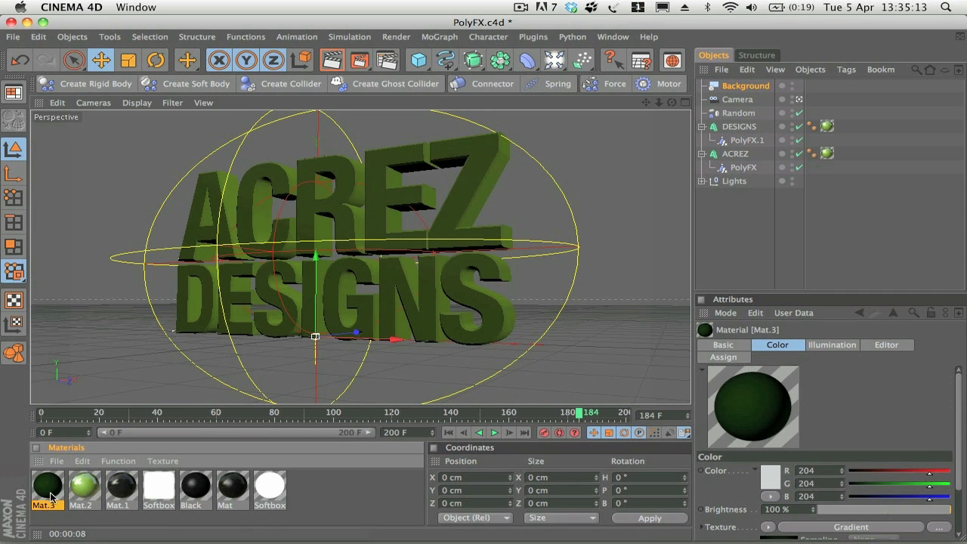
{"action": "left_click_drag", "start_coordinate": [47, 491], "coordinate": [743, 87]}
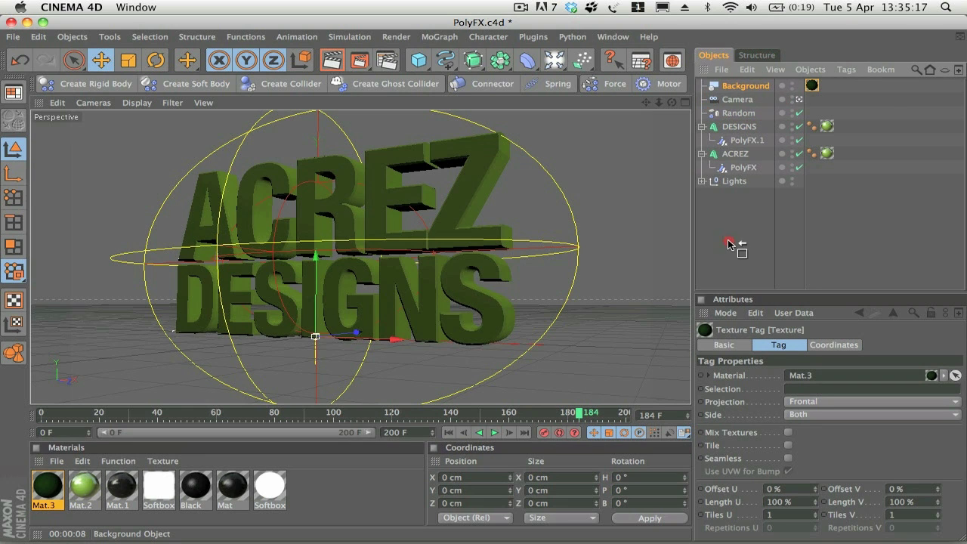
{"action": "left_click_drag", "start_coordinate": [730, 243], "coordinate": [739, 87]}
{"action": "left_click", "coordinate": [738, 87]}
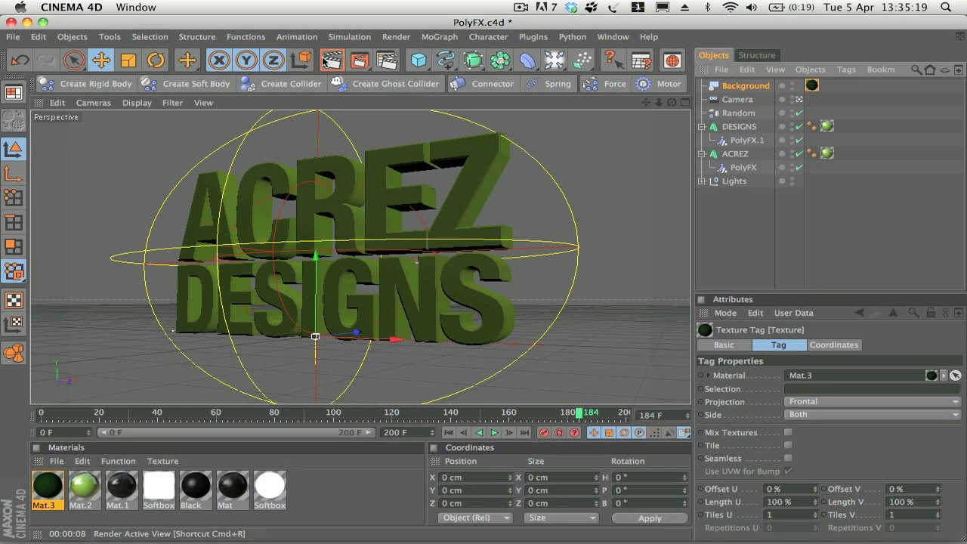
{"action": "left_click", "coordinate": [333, 61]}
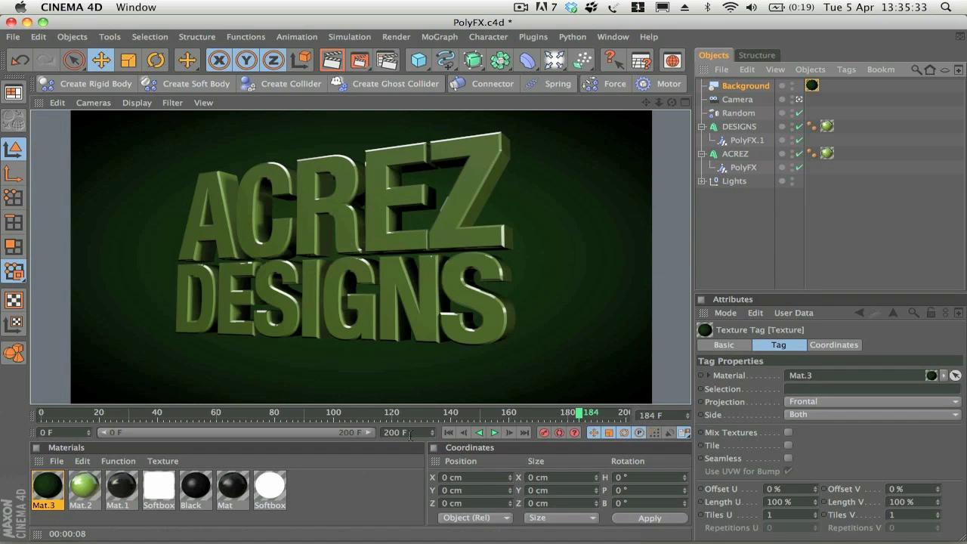
Rewind to the first frame and play the animation forward with the shards flying
{"action": "left_click", "coordinate": [448, 433]}
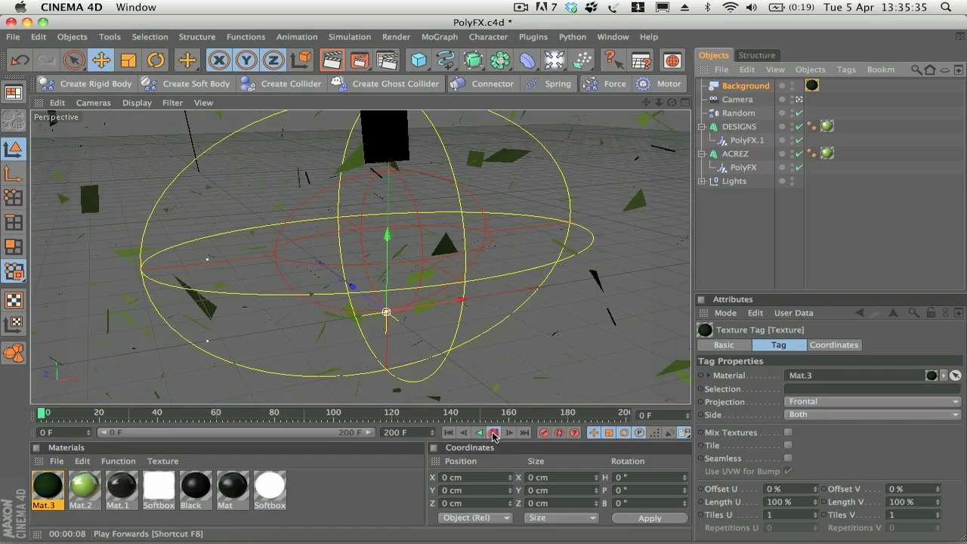
{"action": "left_click", "coordinate": [494, 432]}
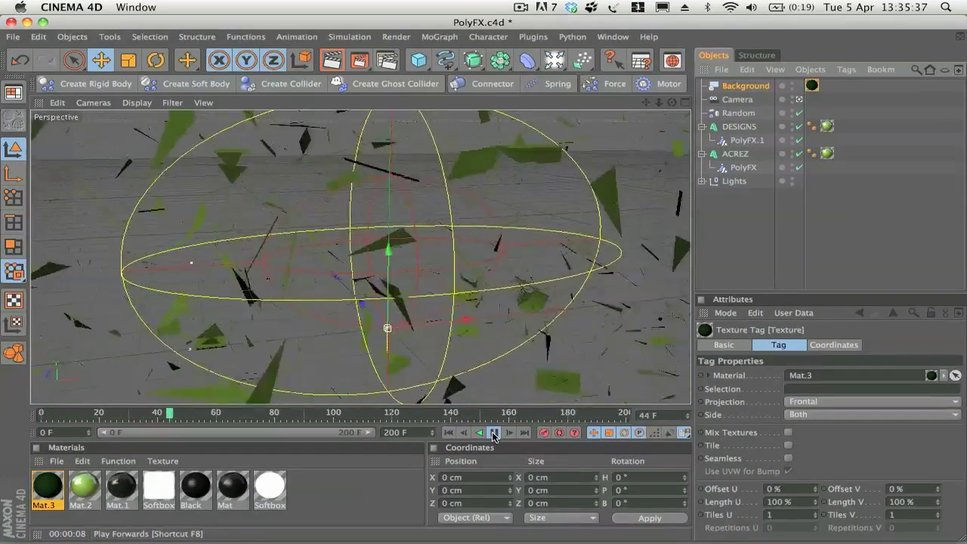